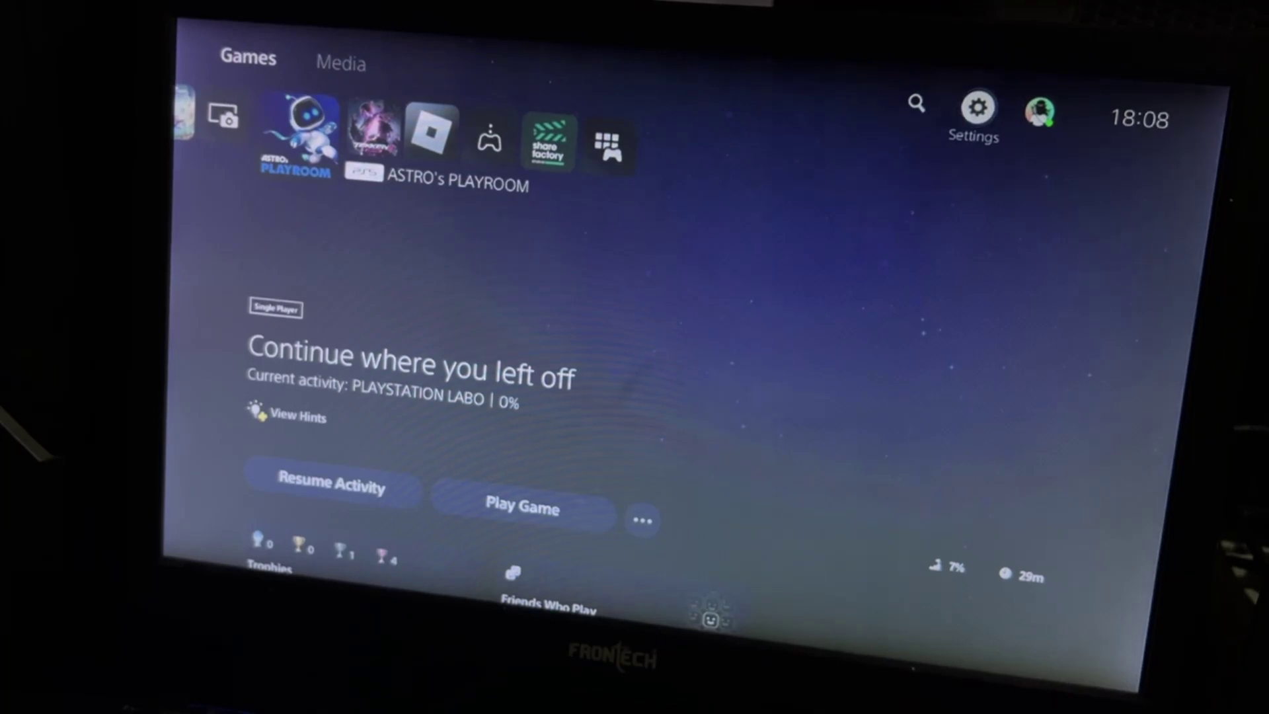
- Go from Home through Settings > Network > Settings to Set Up Internet Connection
key("Return")
key("Down")
key("Up")
key("Return")
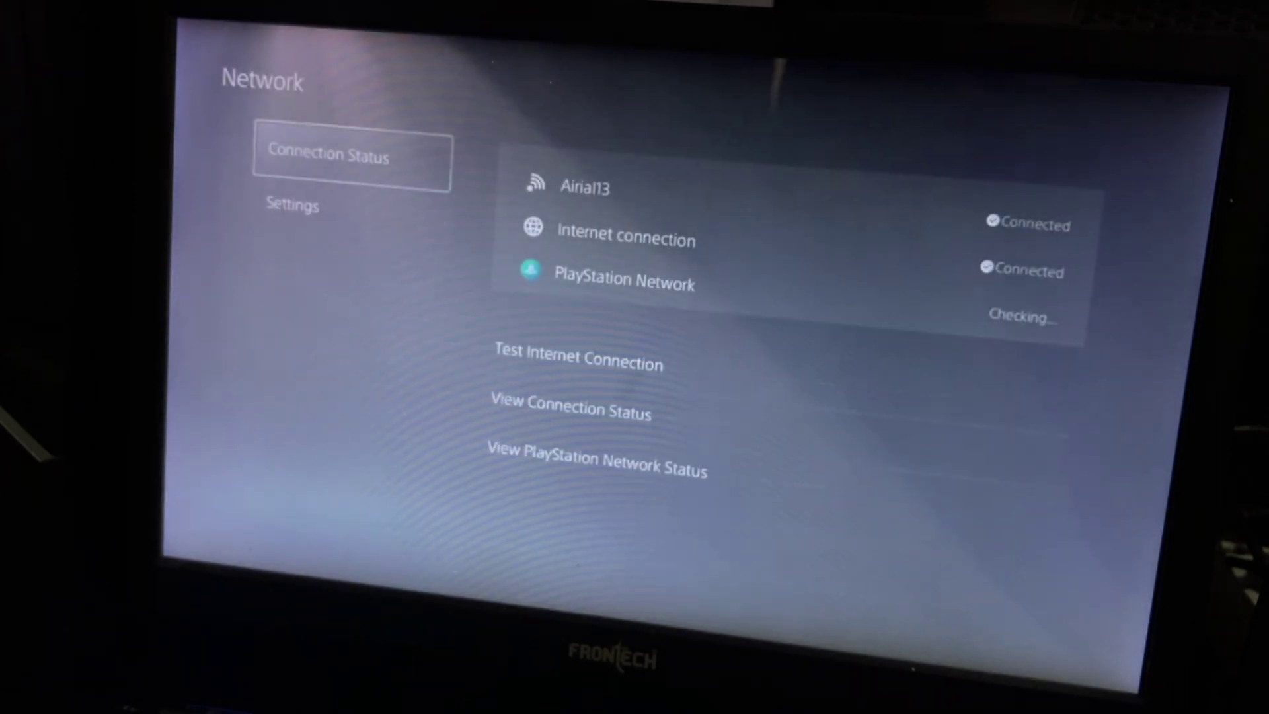
key("Down")
key("Right")
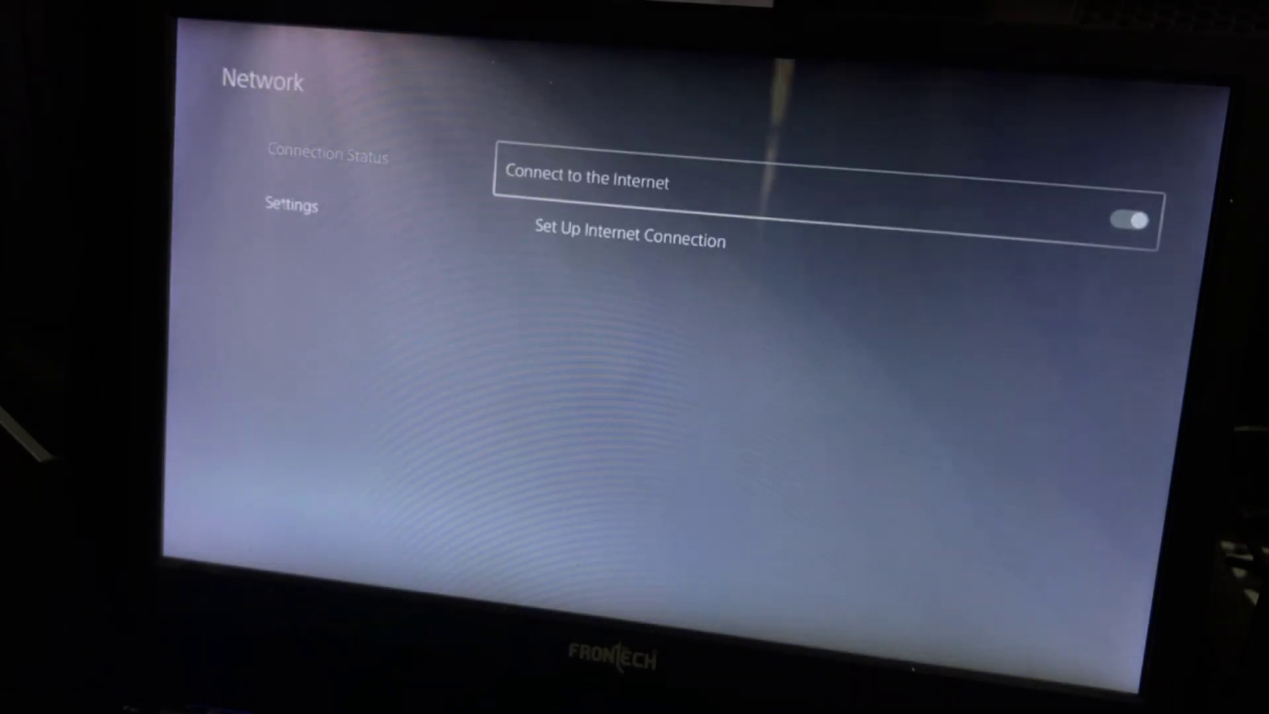
key("Down")
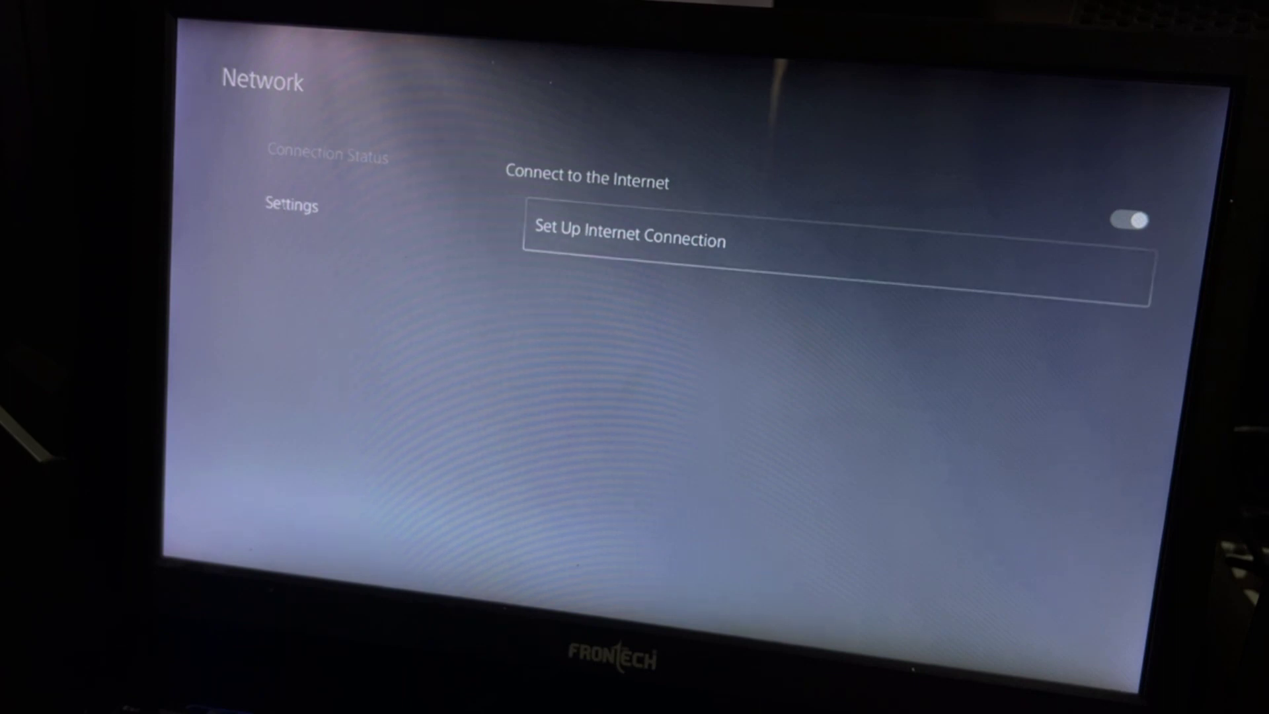
key("Return")
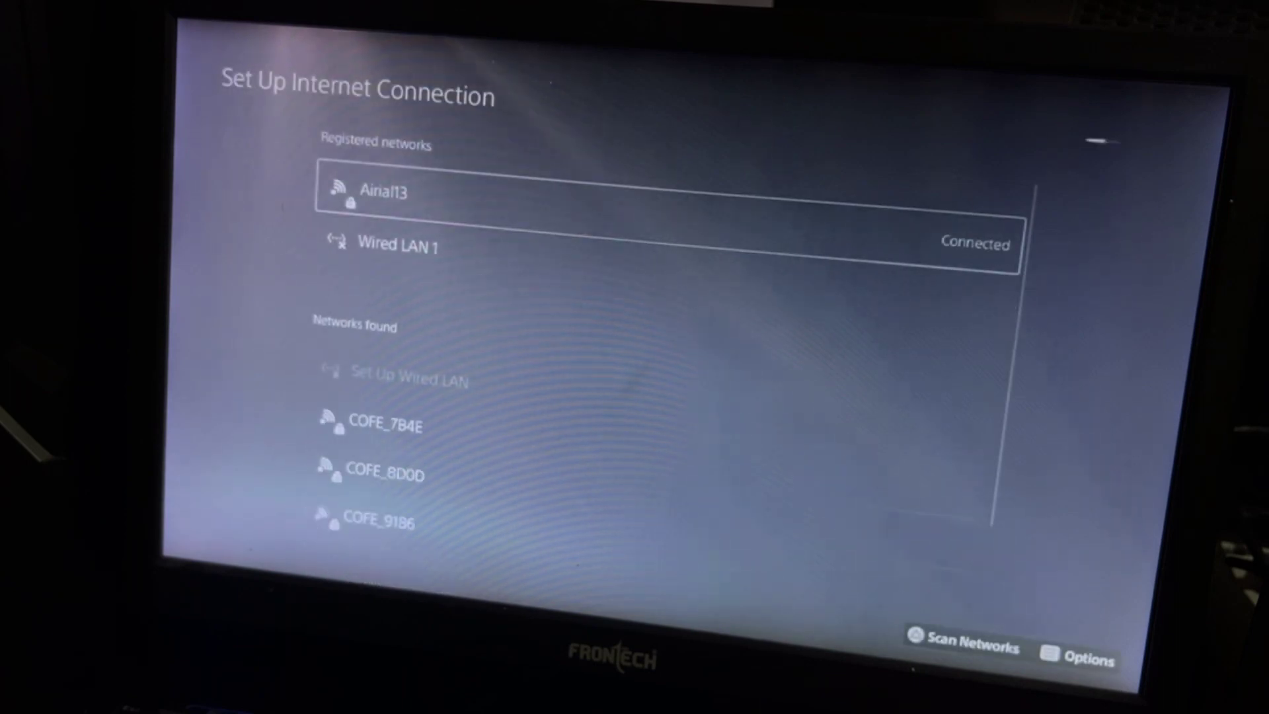
- Open the Wi-Fi network's options and keep Wi-Fi Frequency Bands on Automatic
key("Down")
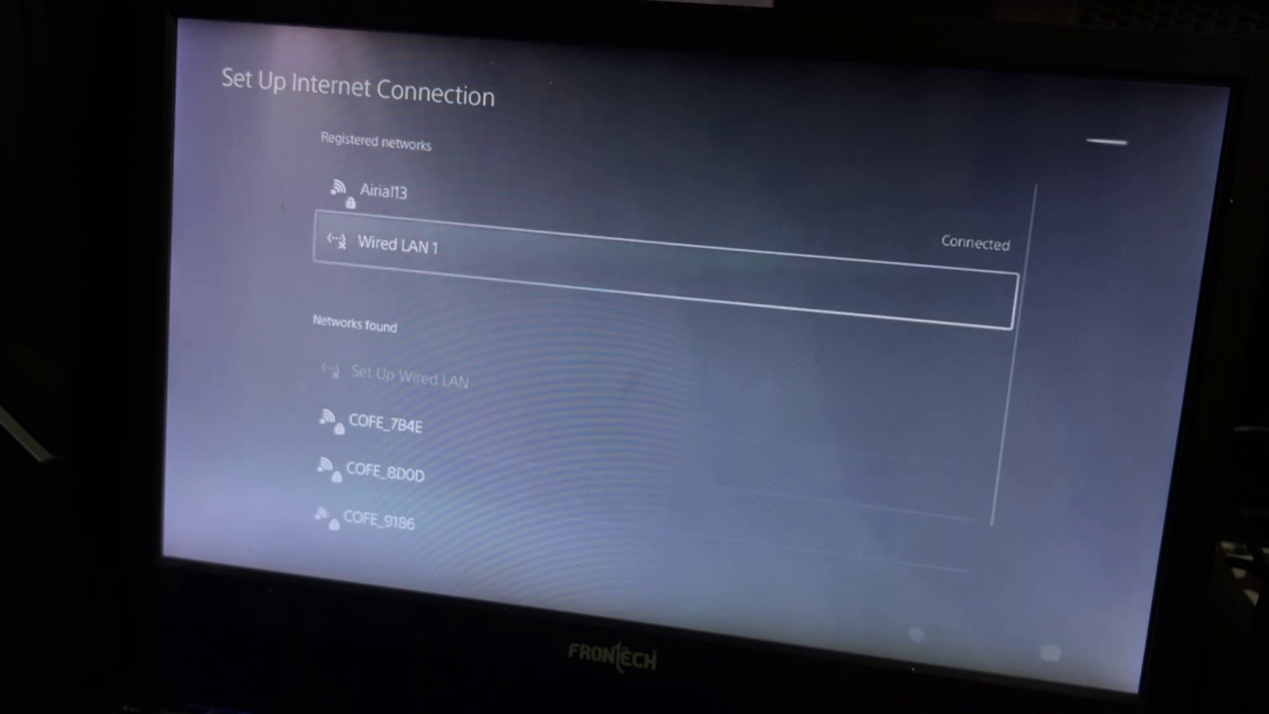
key("Up")
key("Return")
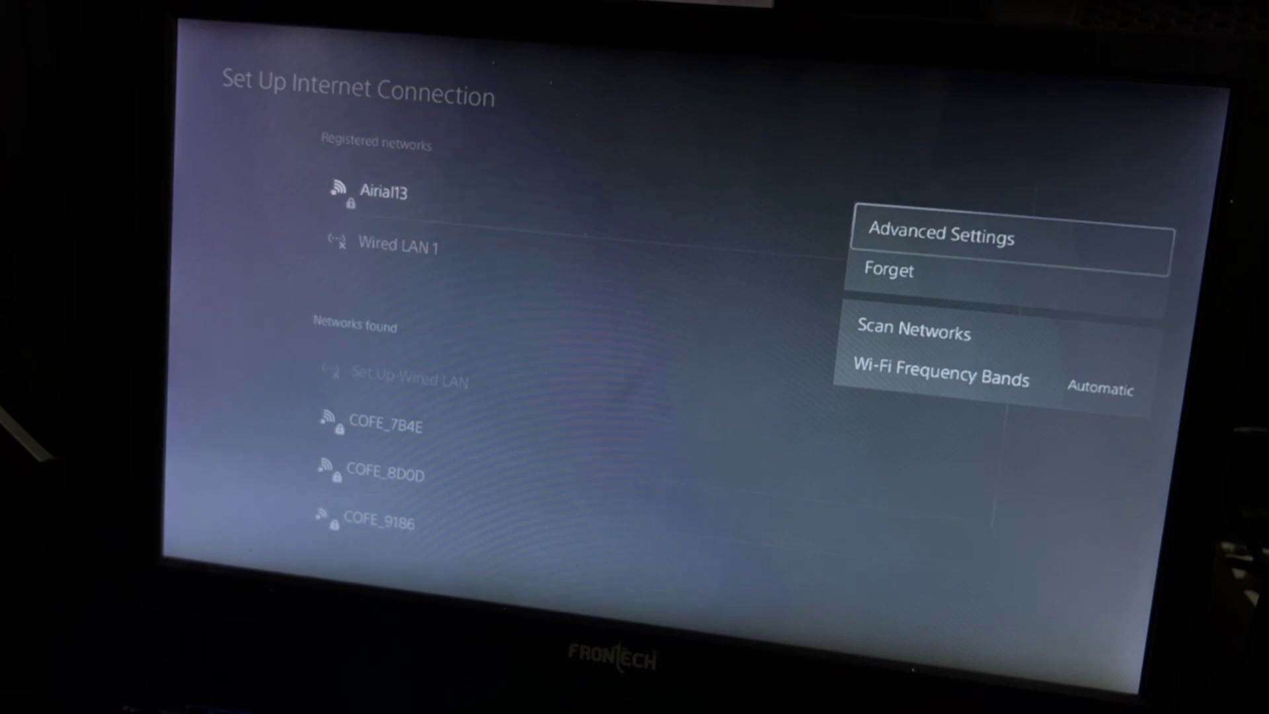
key("Down")
key("Down")
key("Down")
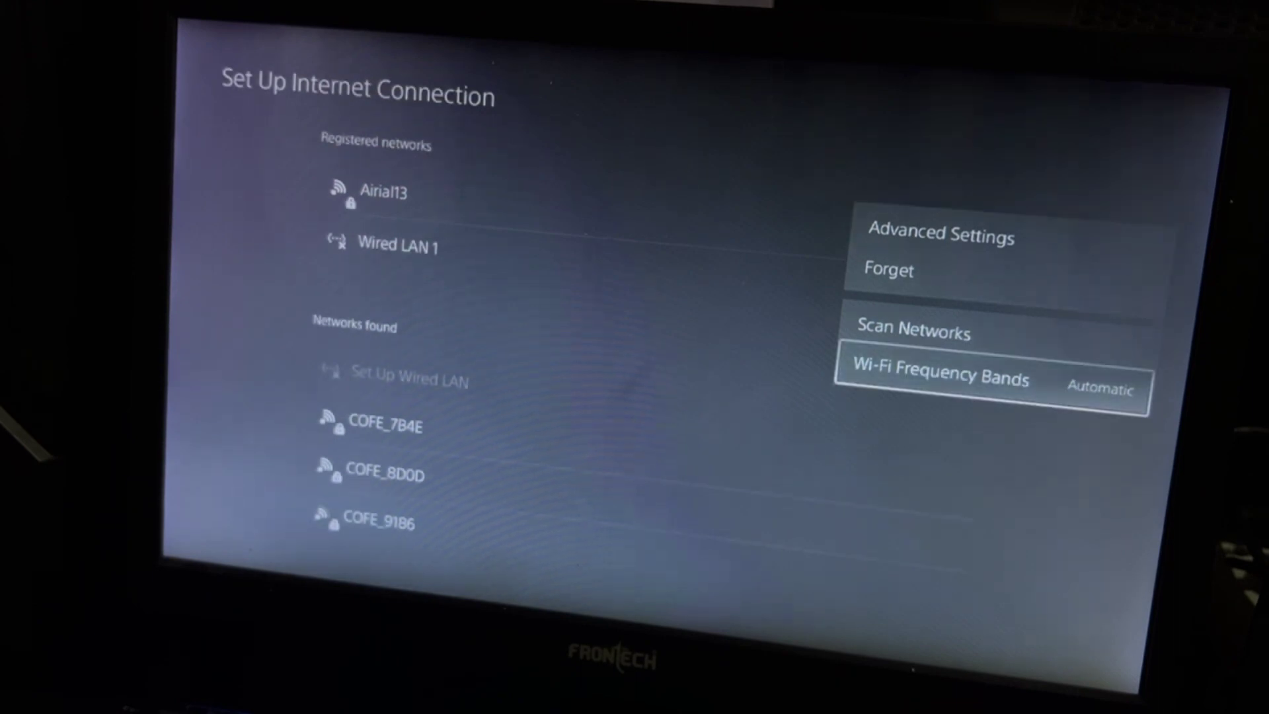
key("Return")
key("Down")
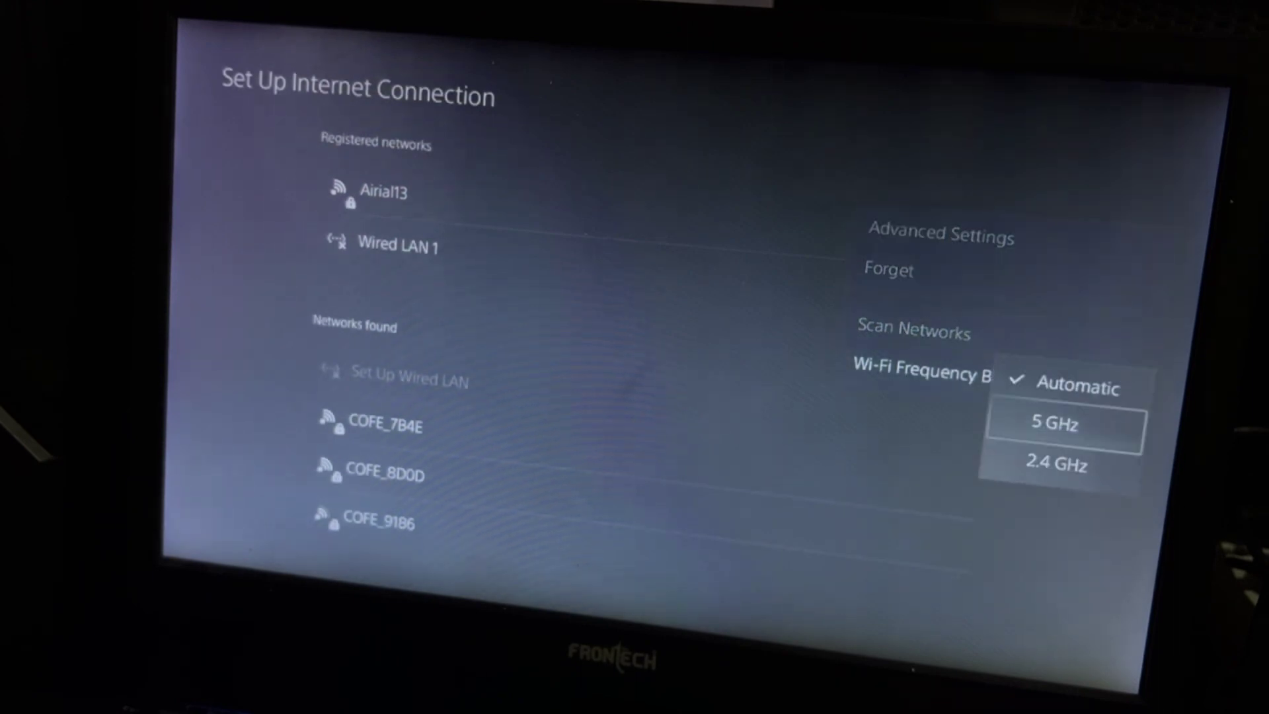
key("Up")
key("Return")
- Open Advanced Settings for the Airial13 Wi-Fi network
key("Up")
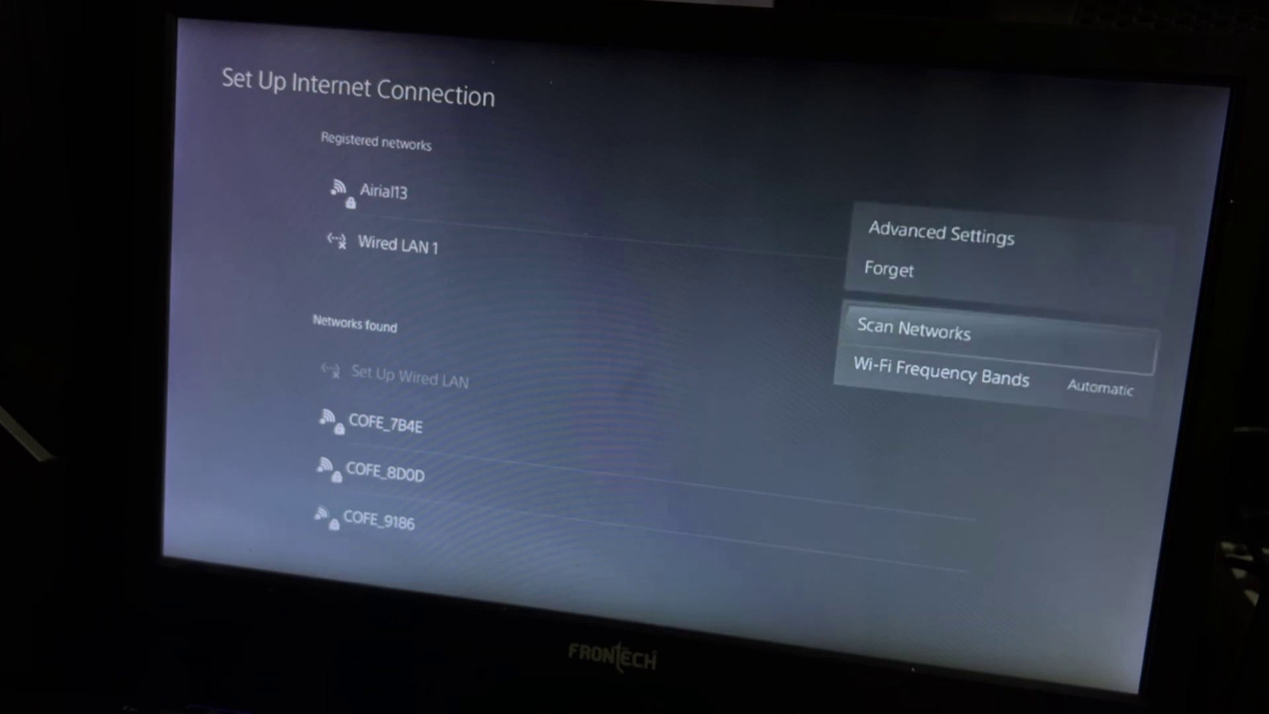
key("Up")
key("Up")
key("Return")
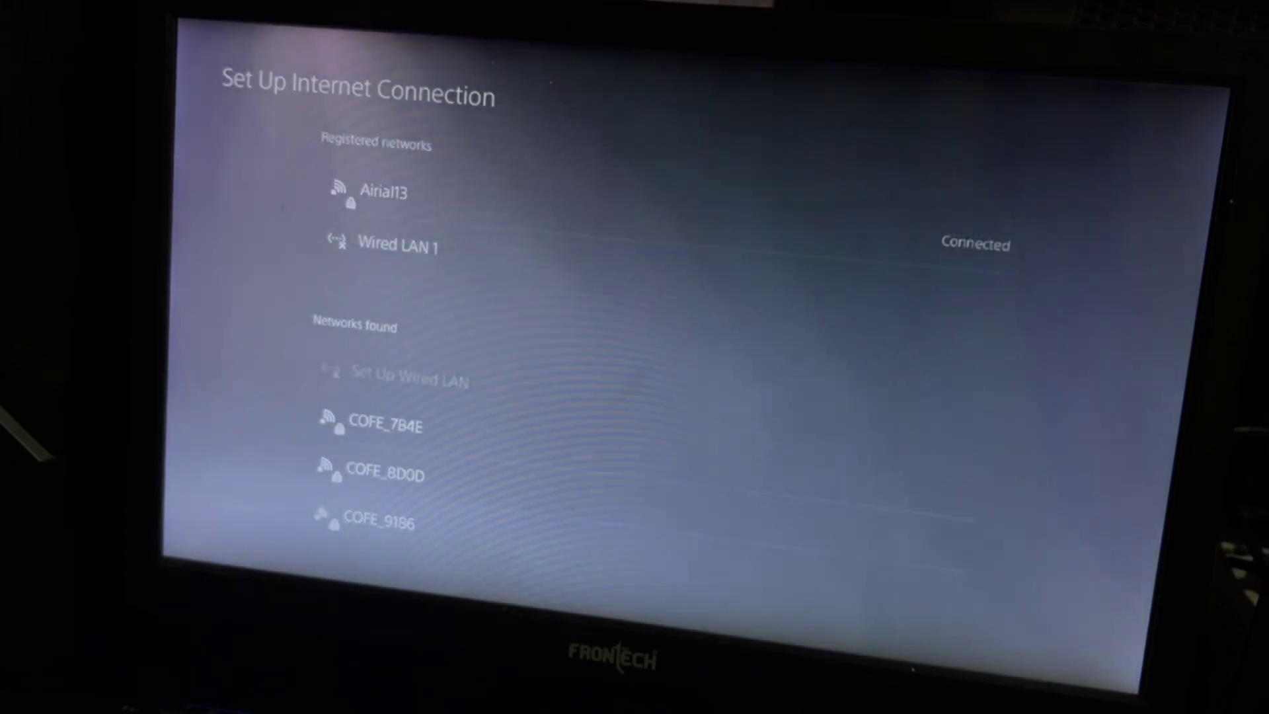
key("Down")
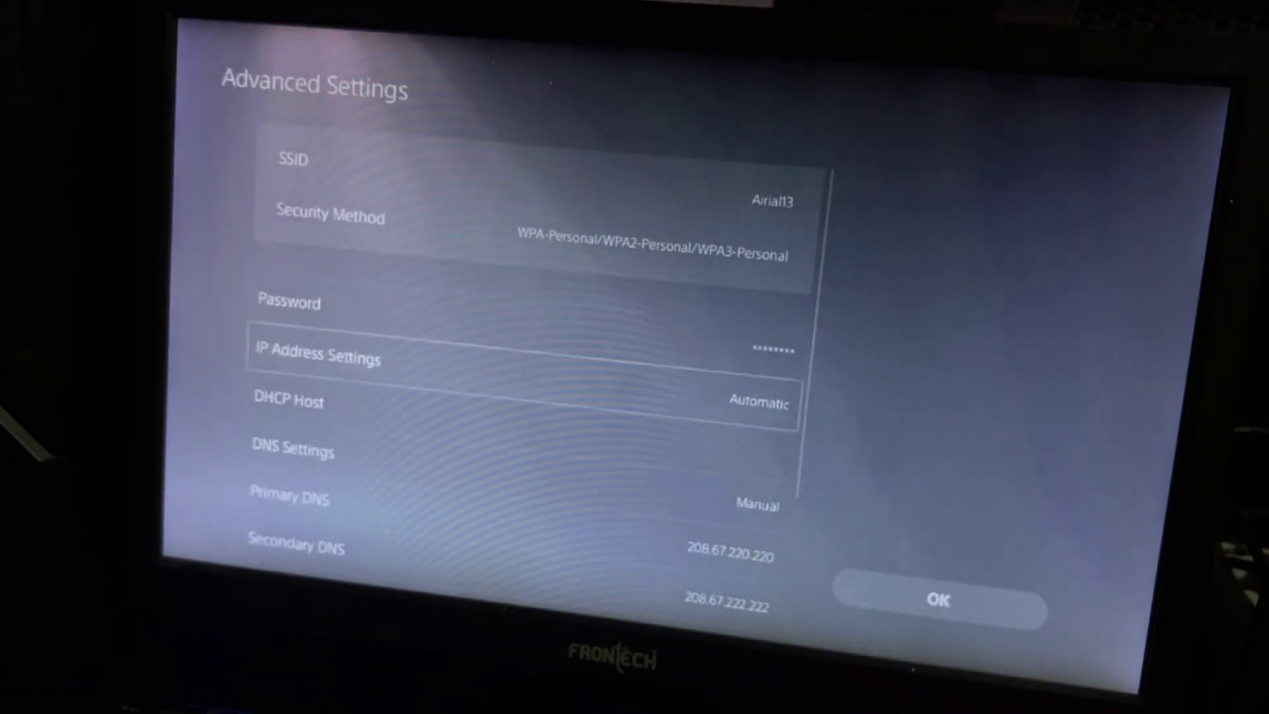
key("Down")
key("Down")
key("Down")
key("Up")
key("Return")
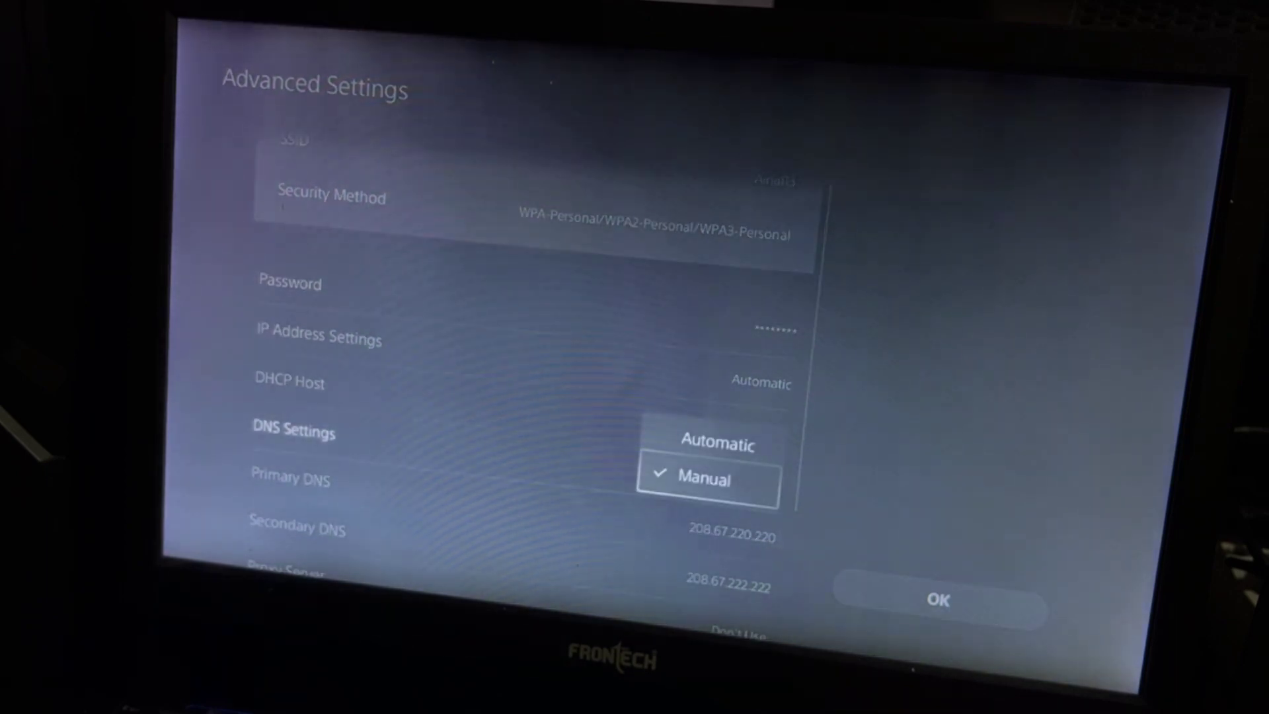
key("Up")
key("Down")
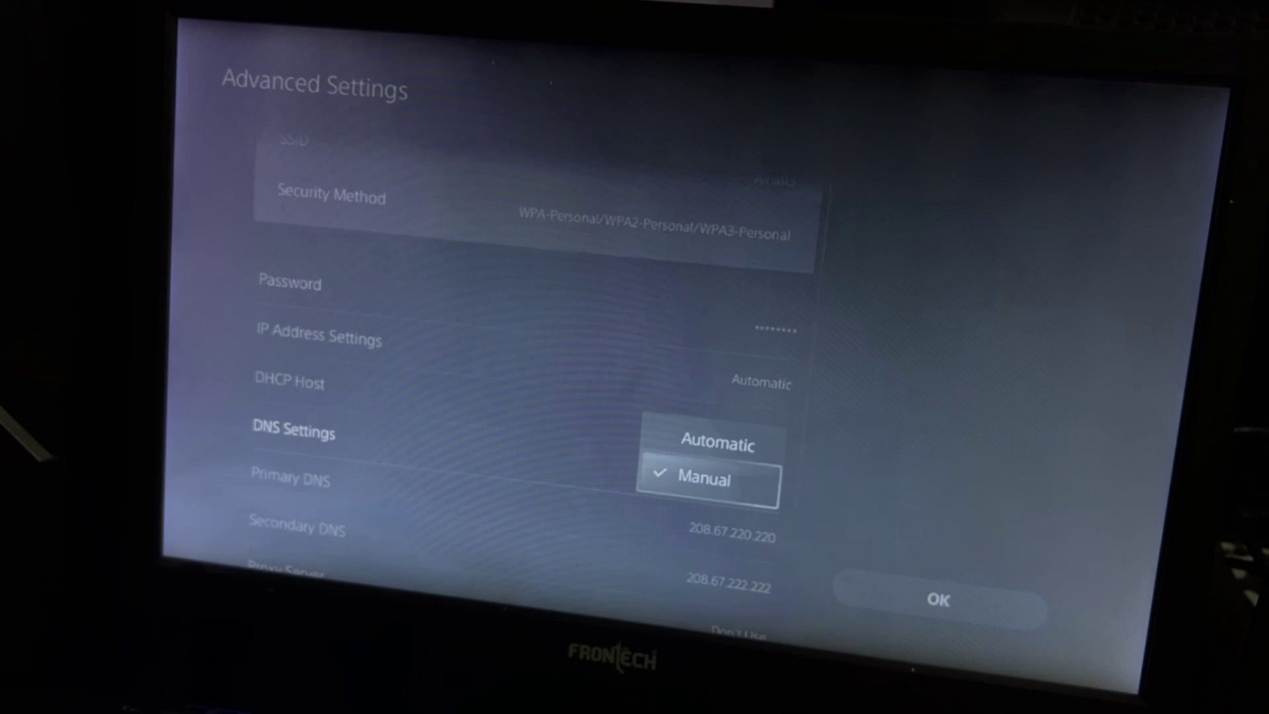
key("Return")
key("Return")
key("Up")
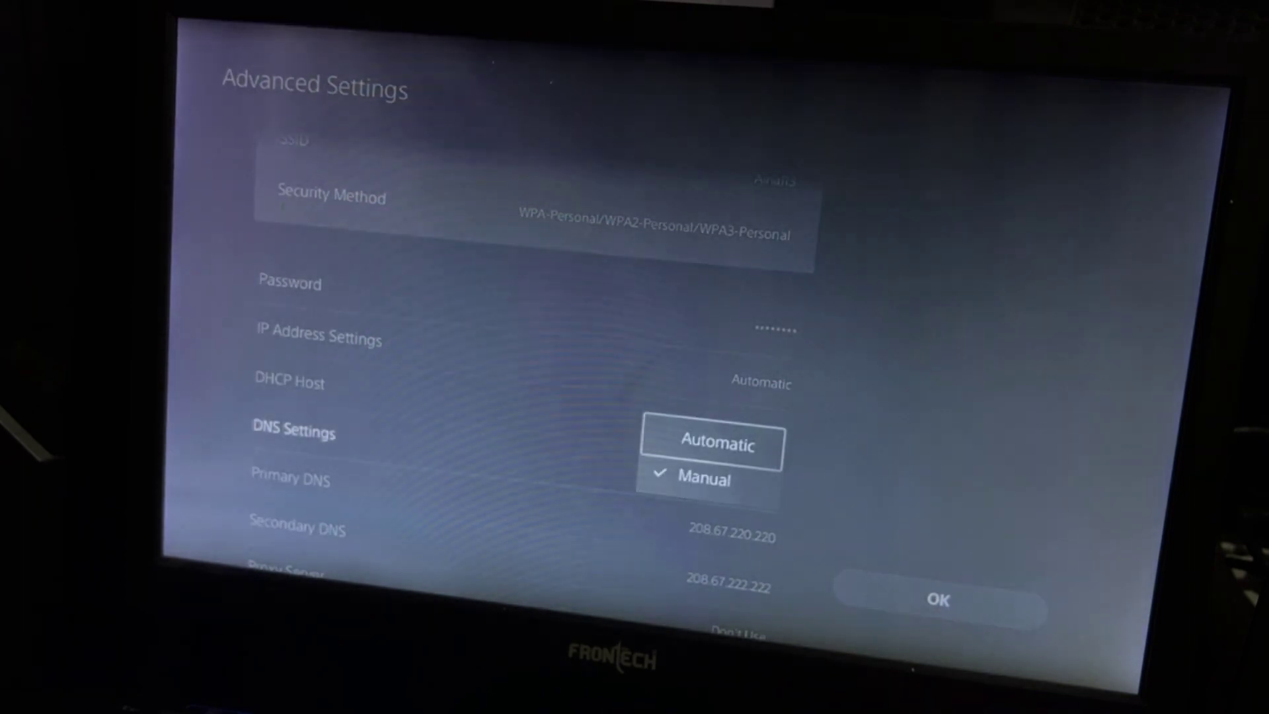
key("Down")
key("Return")
key("Down")
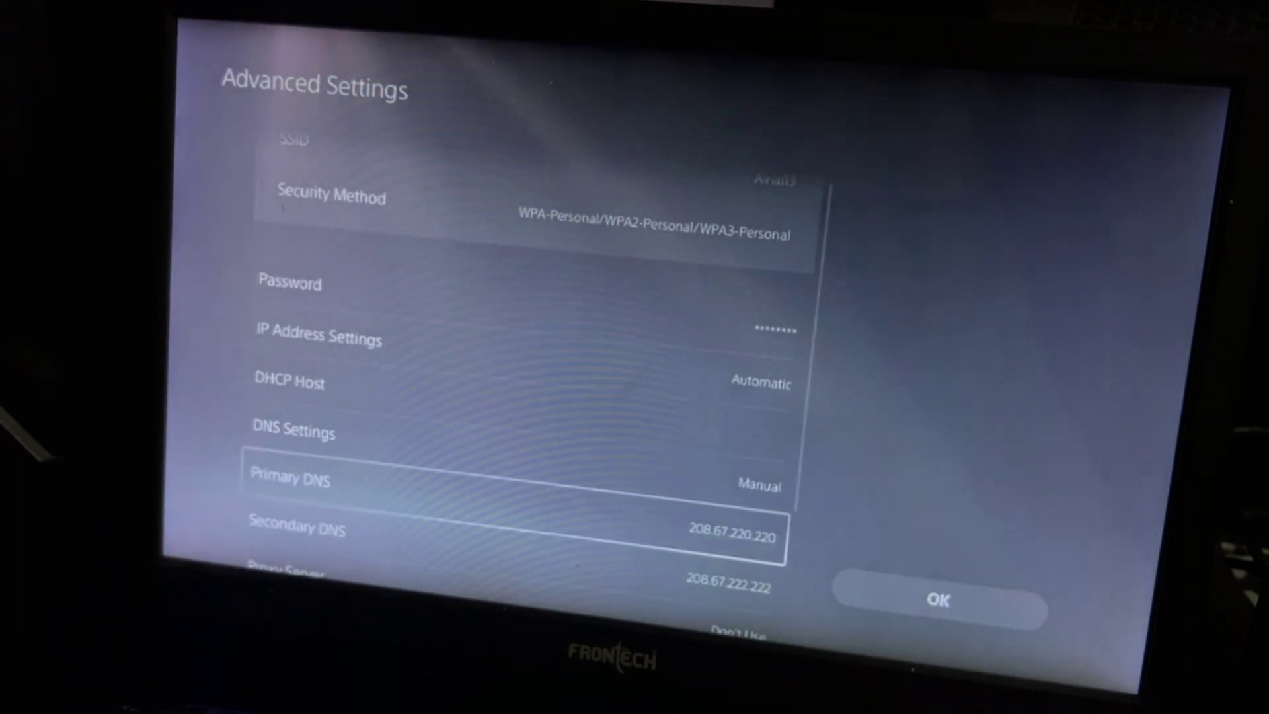
key("Down")
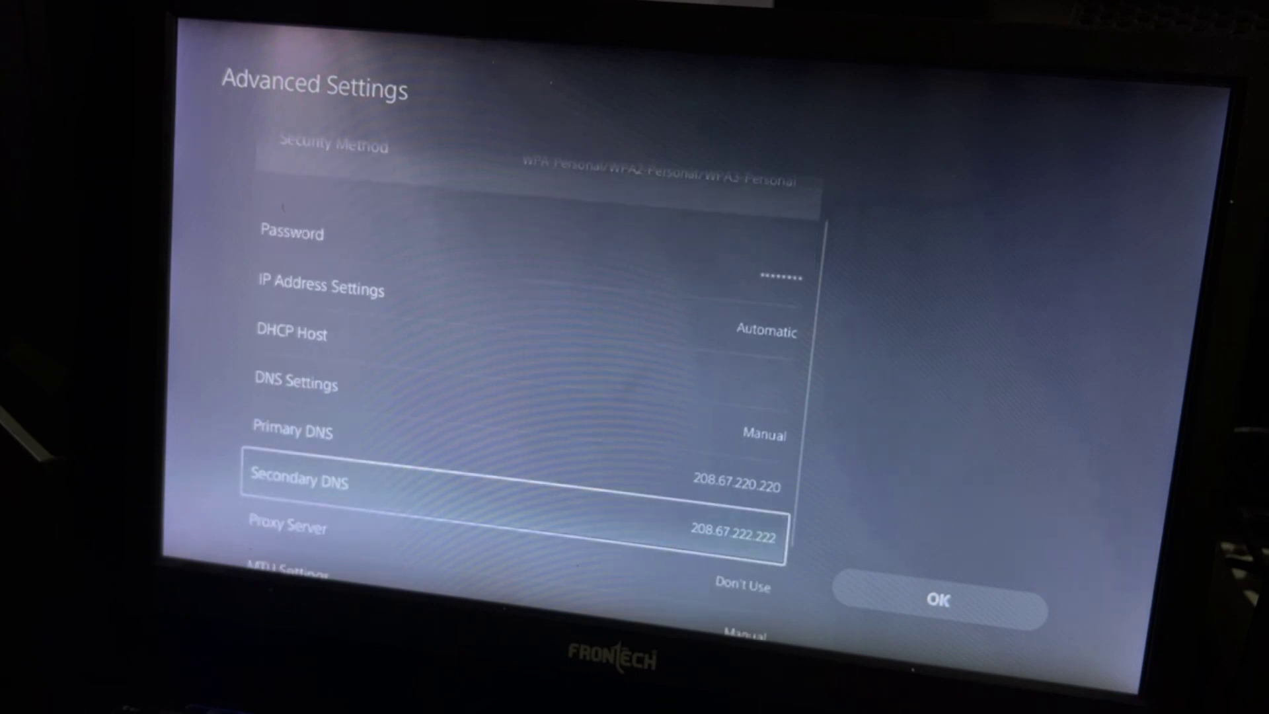
key("Up")
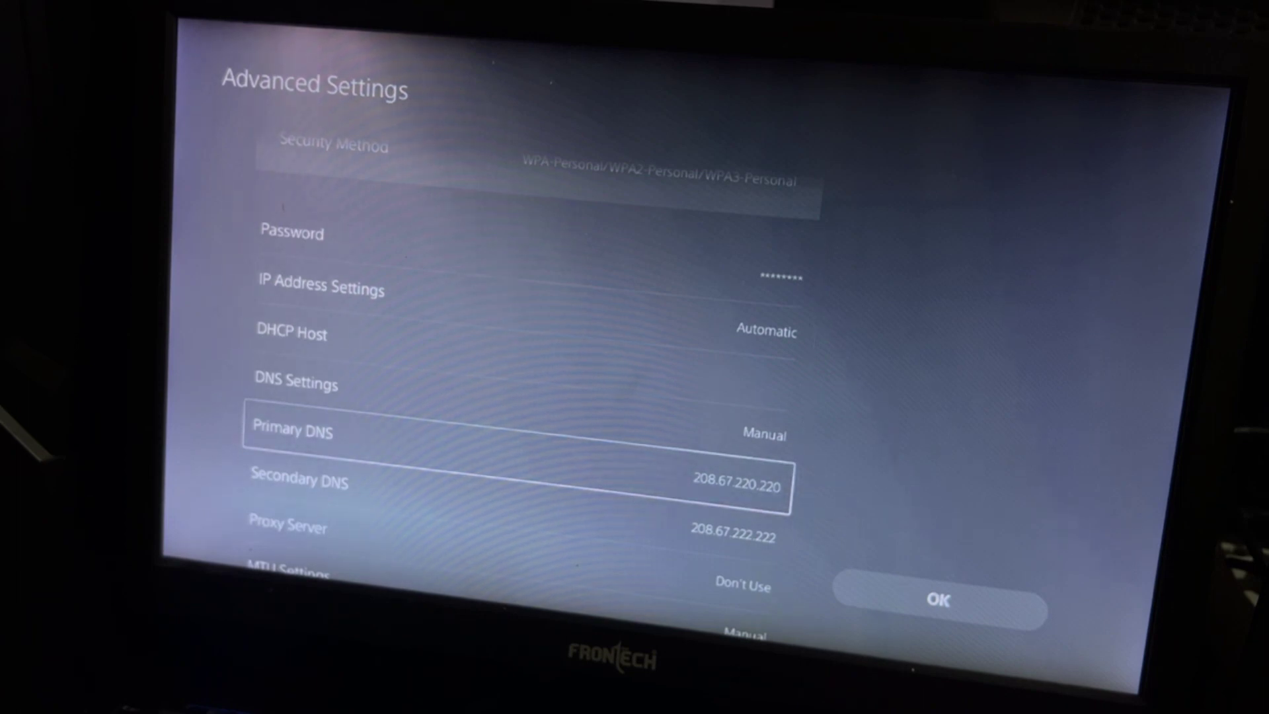
key("Return")
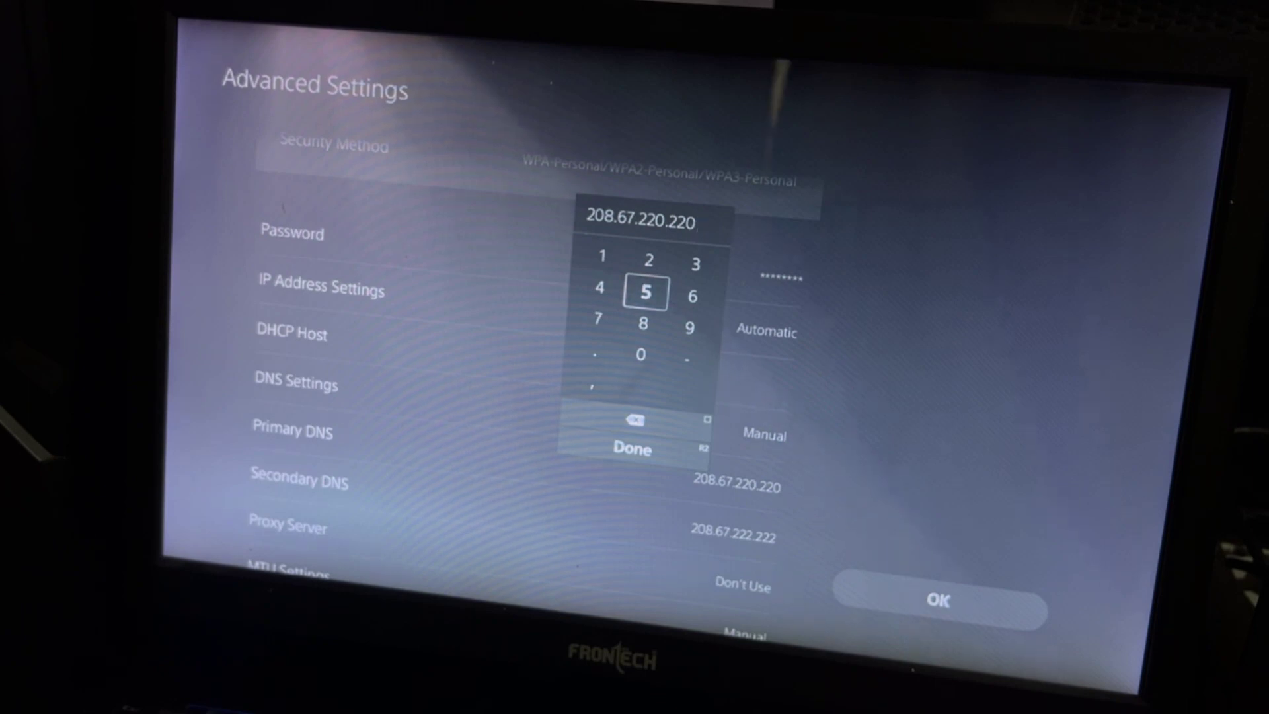
key("Down")
key("Down")
key("Down")
key("Return")
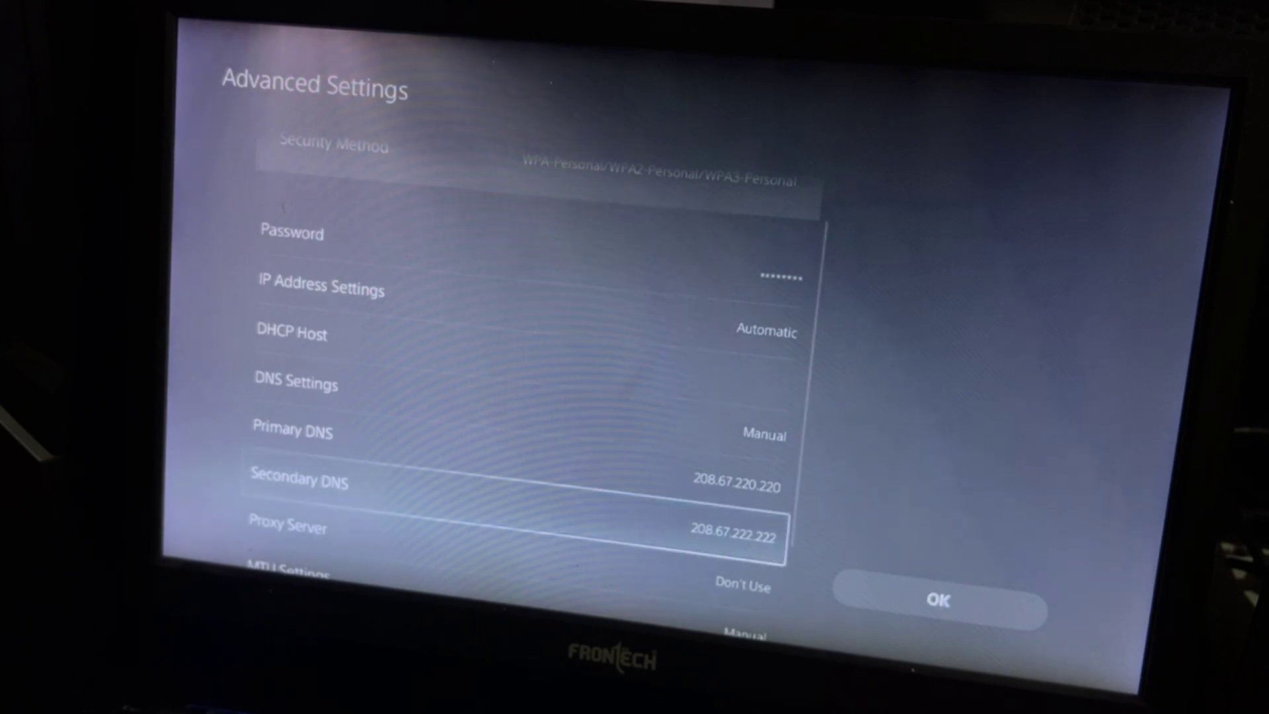
key("Return")
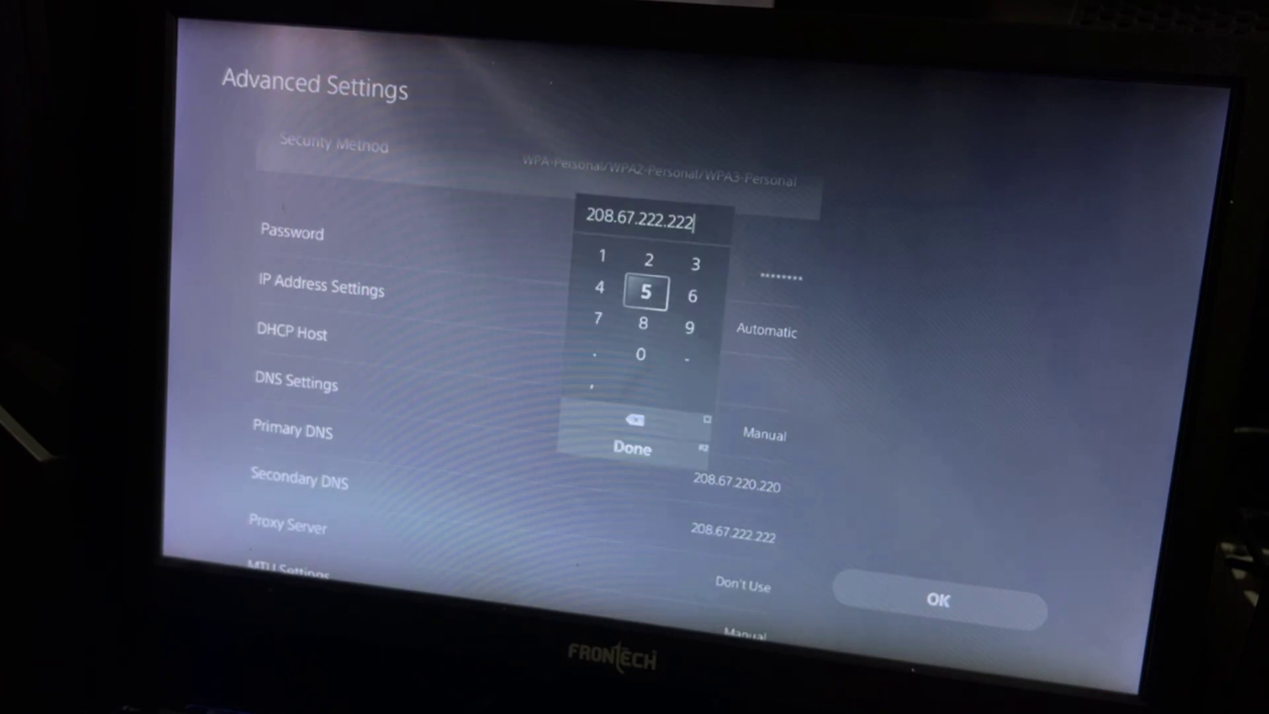
key("Down")
key("Down")
key("Down")
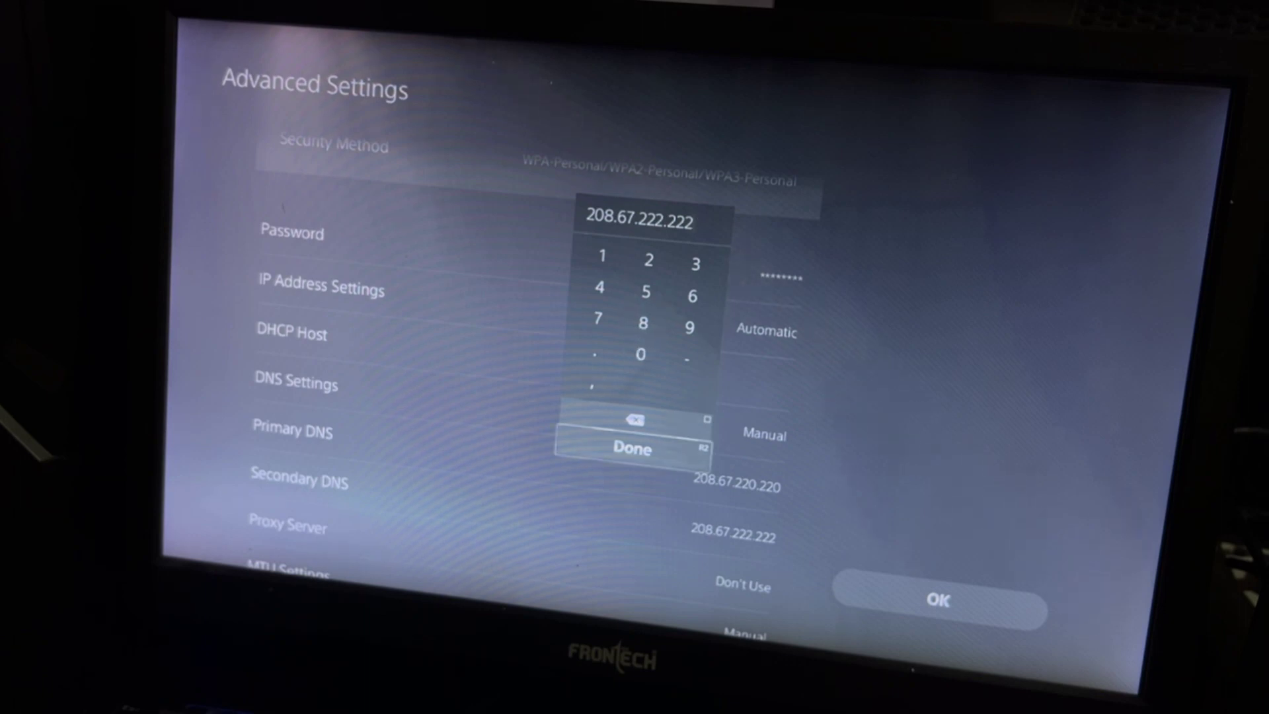
key("Return")
key("Down")
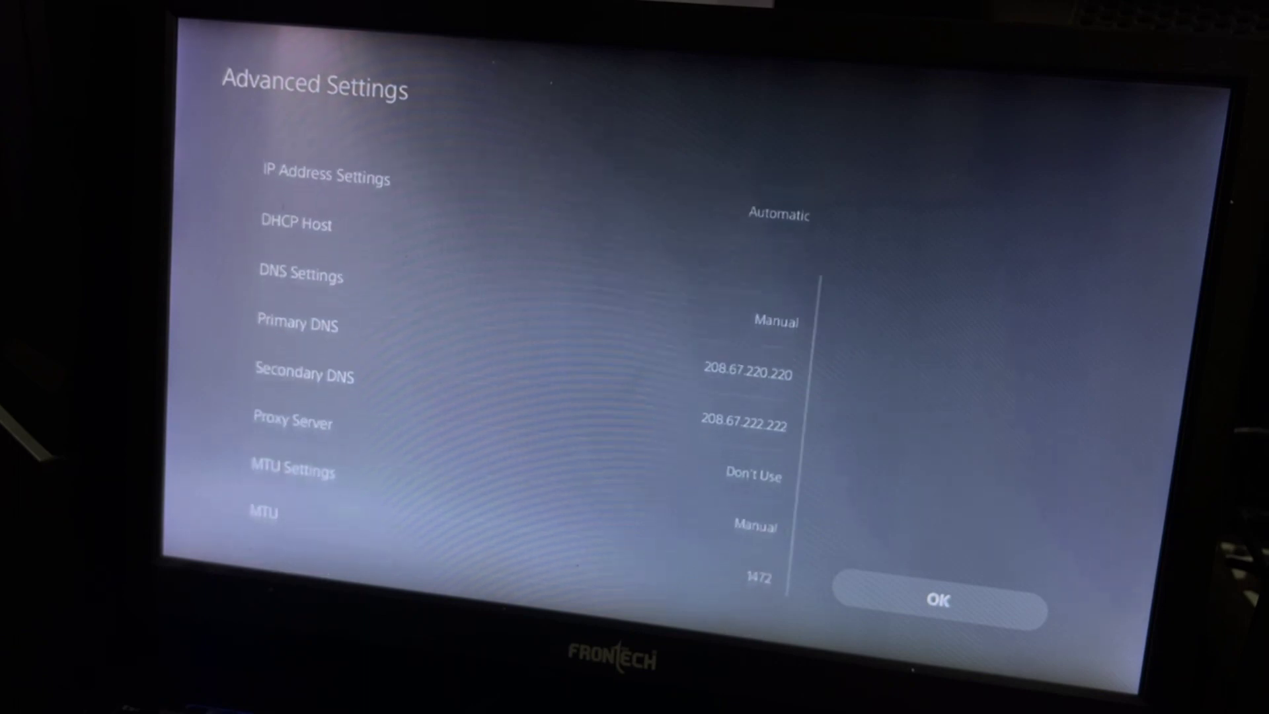
key("Down")
key("Return")
key("Up")
key("Down")
key("Return")
key("Down")
key("Return")
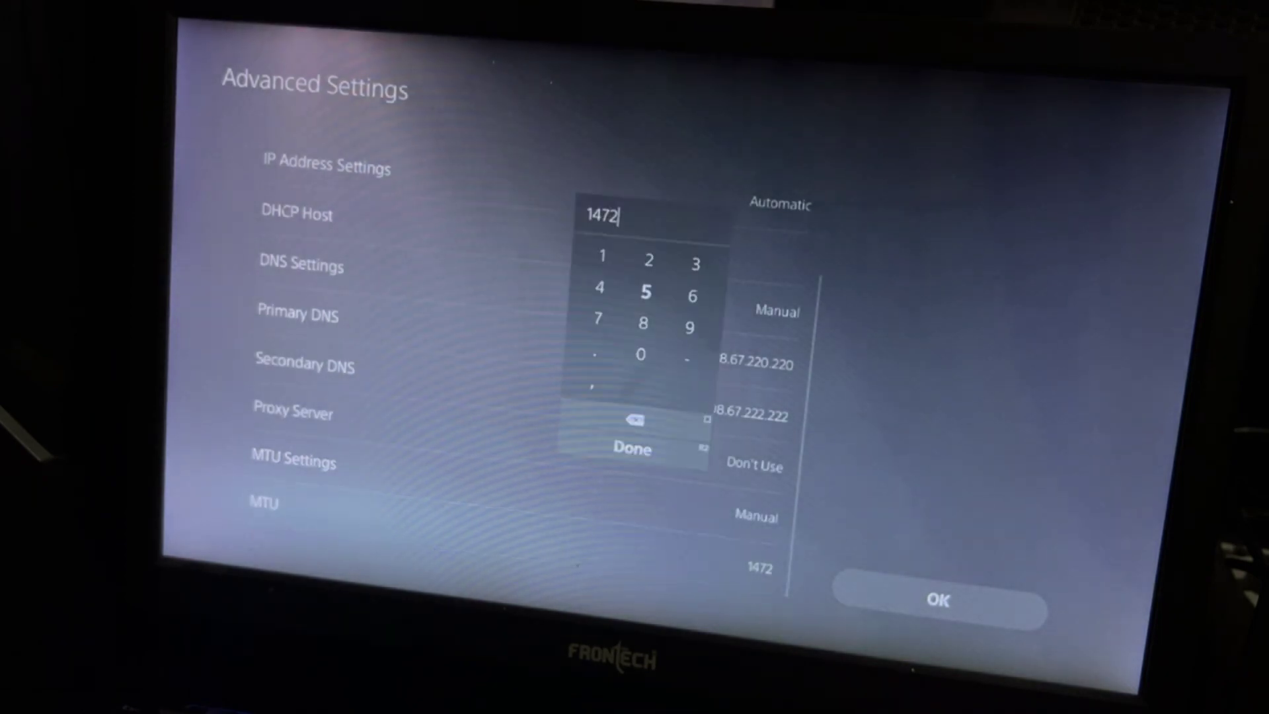
key("Down")
key("Down")
key("Down")
key("Down")
key("Return")
key("Down")
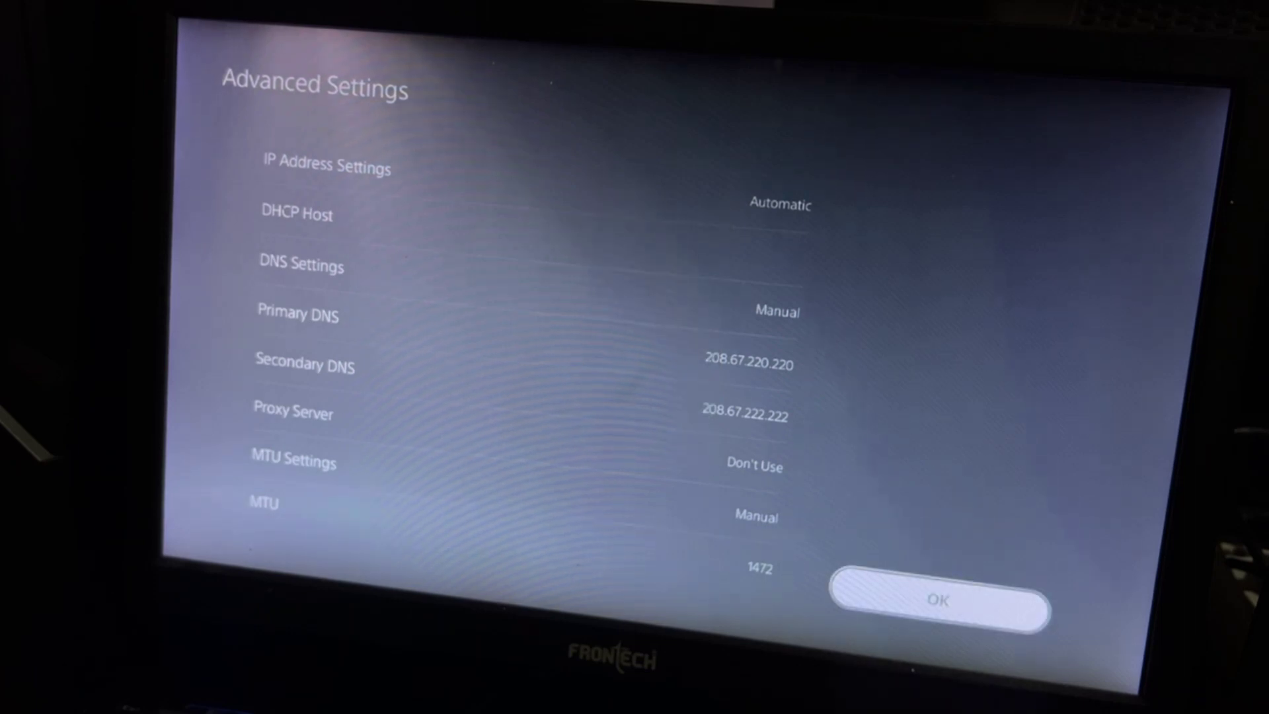
- Replace the old DNS addresses with primary 8.8.8.8 and secondary 8.8.4.4
key("Up")
key("Up")
key("Up")
key("Up")
key("Up")
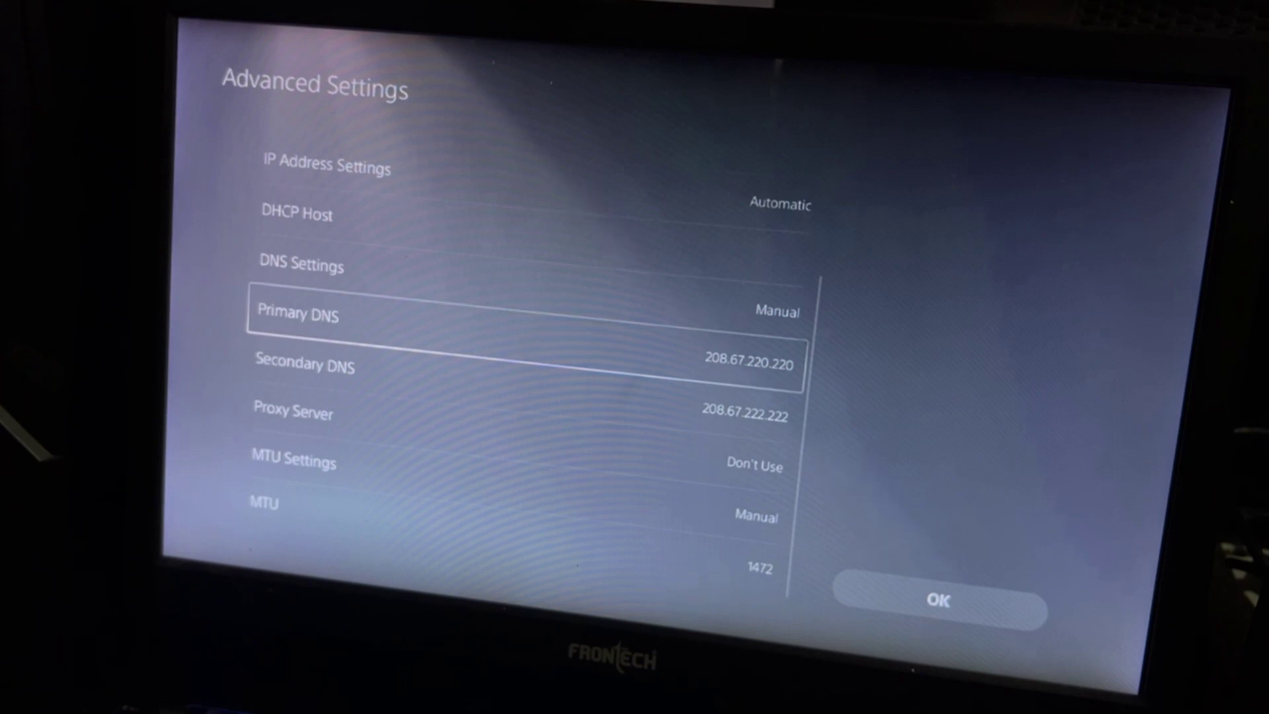
key("Return")
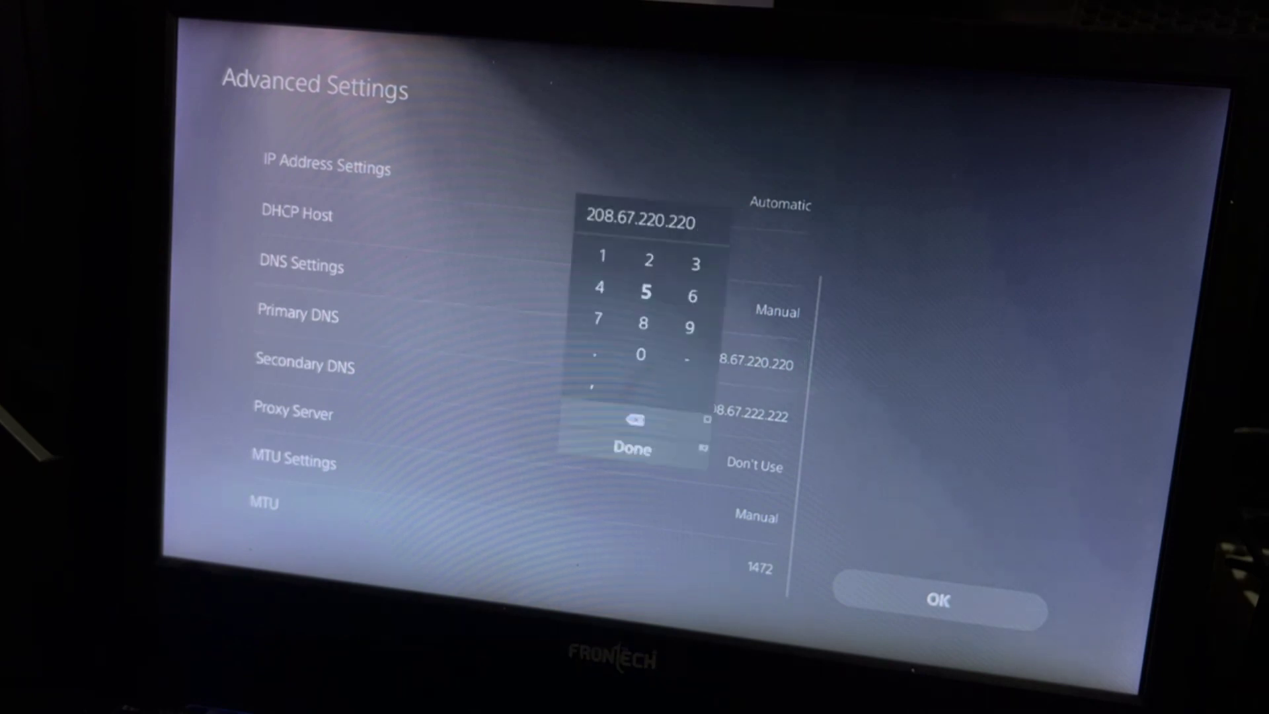
key("BackSpace")
key("BackSpace")
key("BackSpace")
key("BackSpace")
type("8.8.8.8")
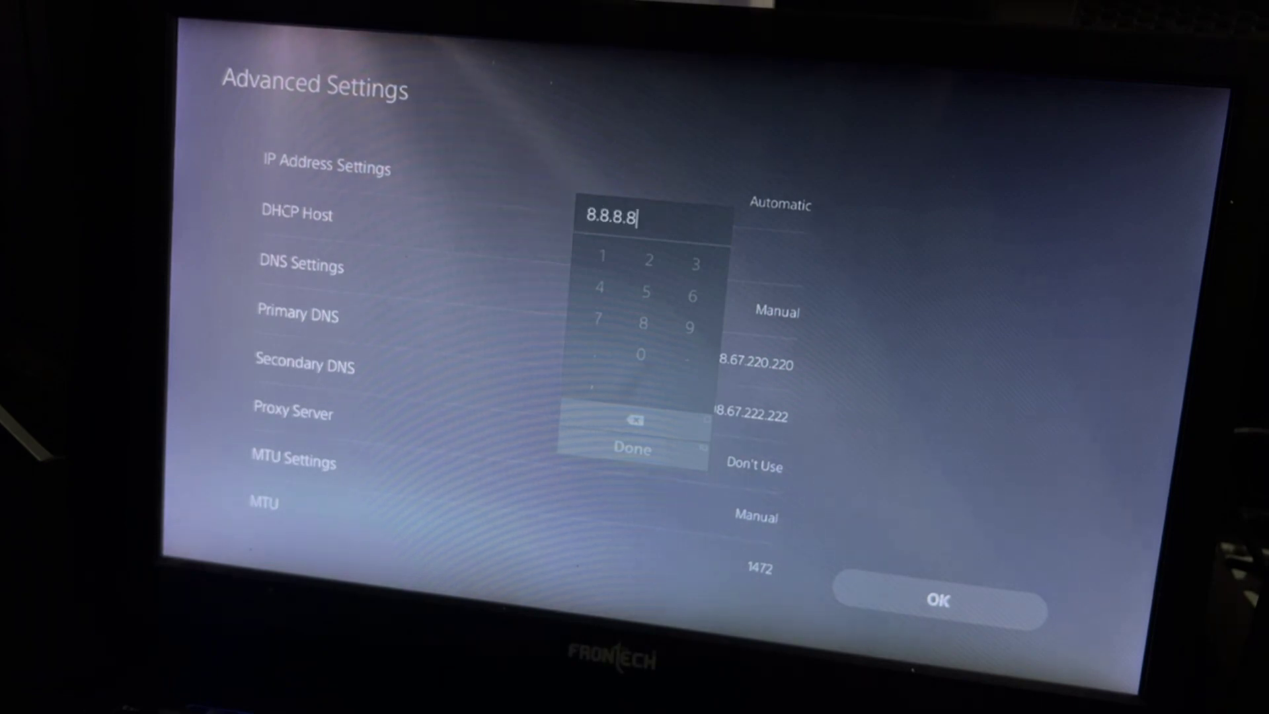
key("Return")
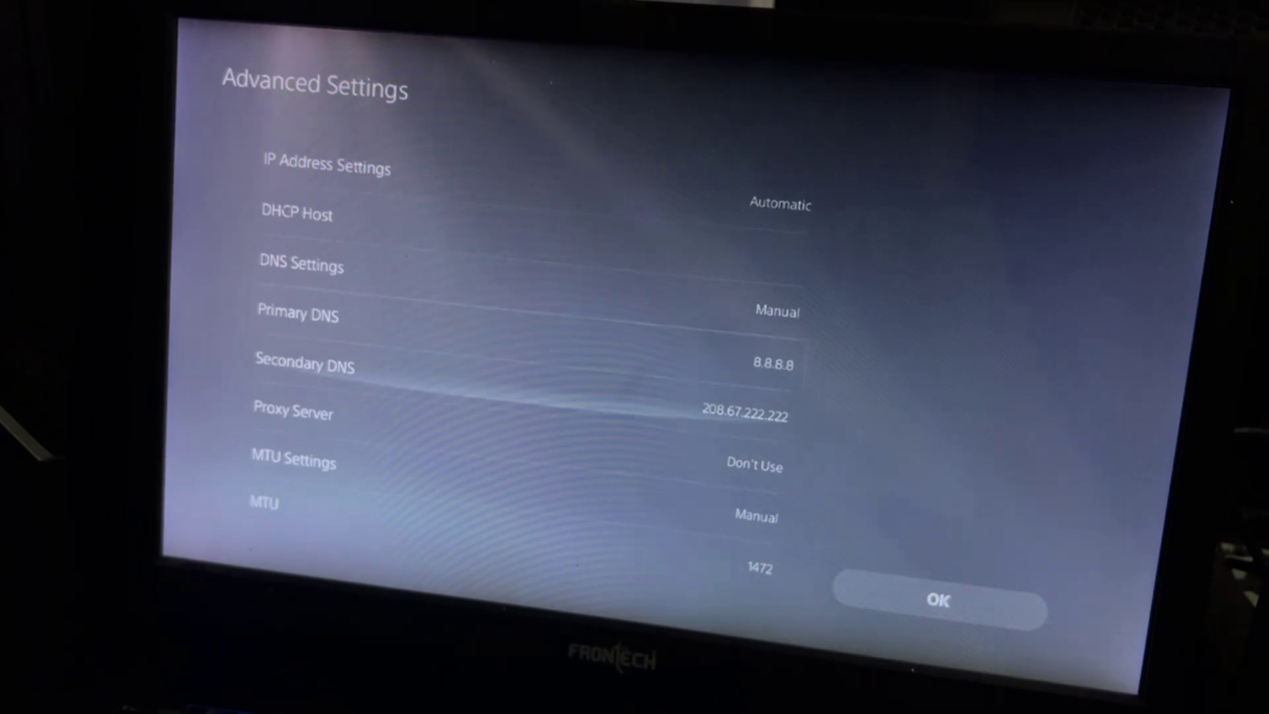
key("Return")
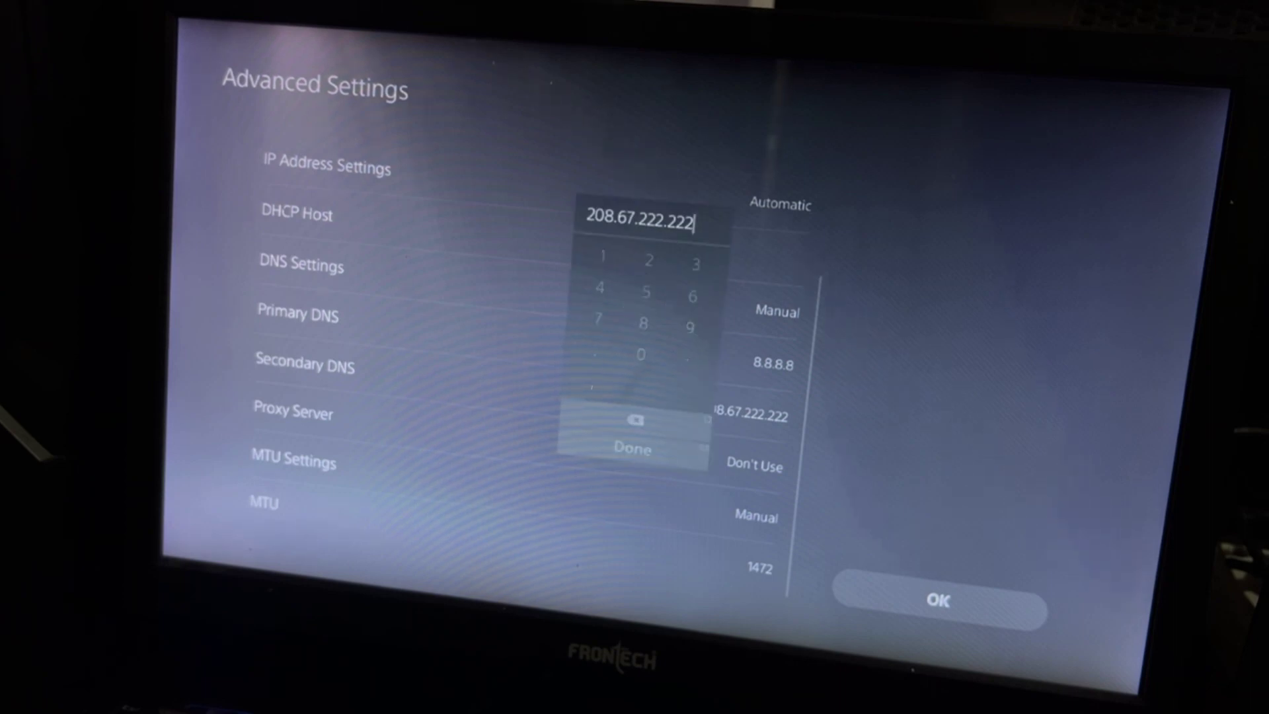
key("BackSpace")
key("BackSpace")
key("BackSpace")
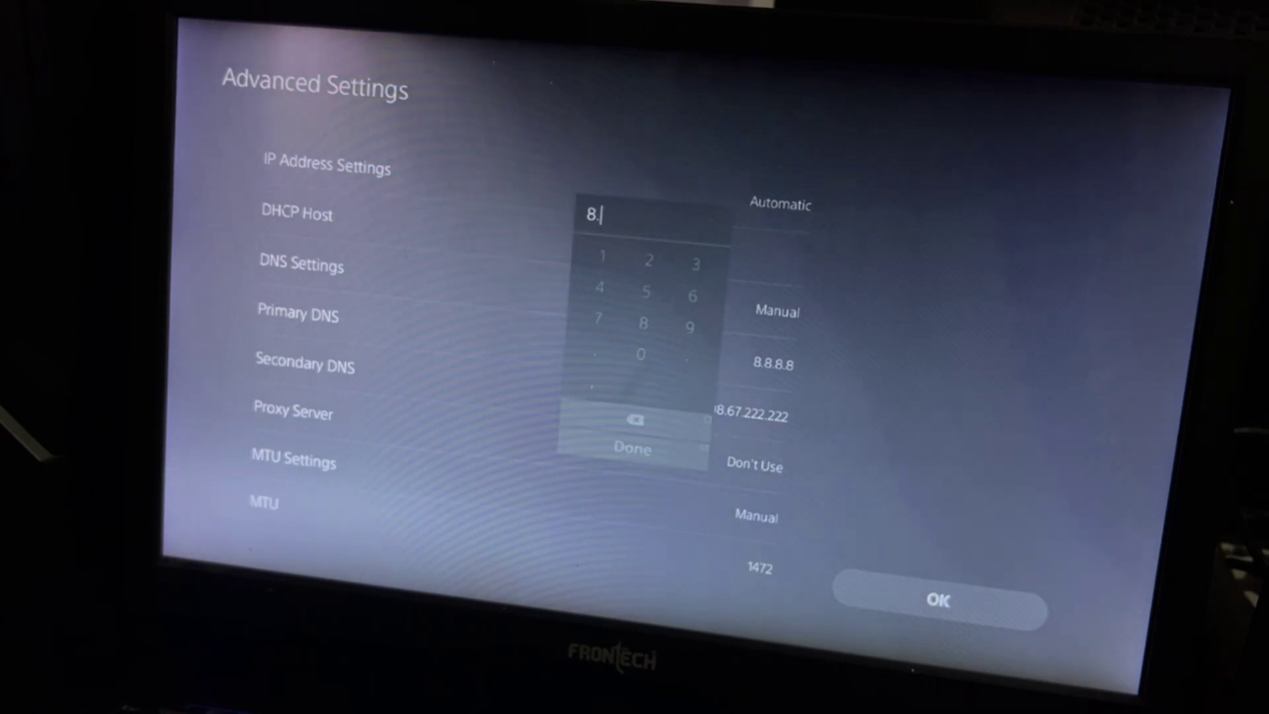
type("8.4.4")
key("Return")
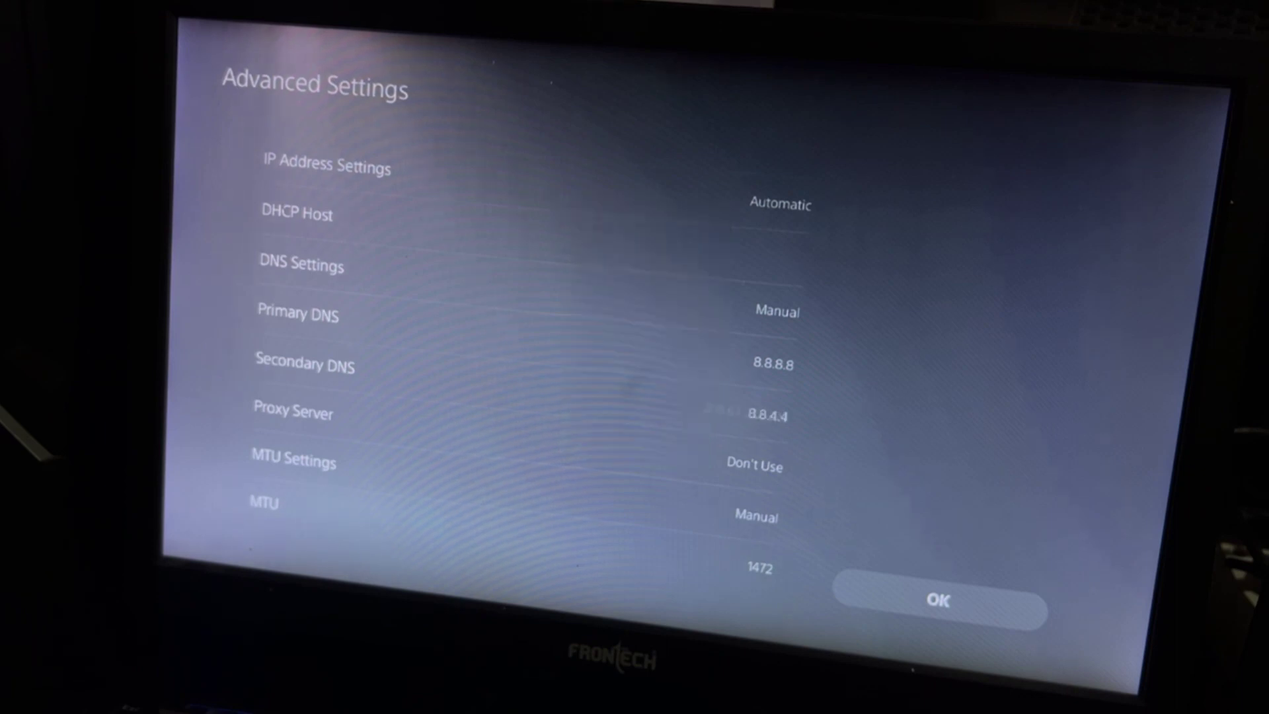
- Change MTU Settings from Manual to Automatic
key("Down")
key("Down")
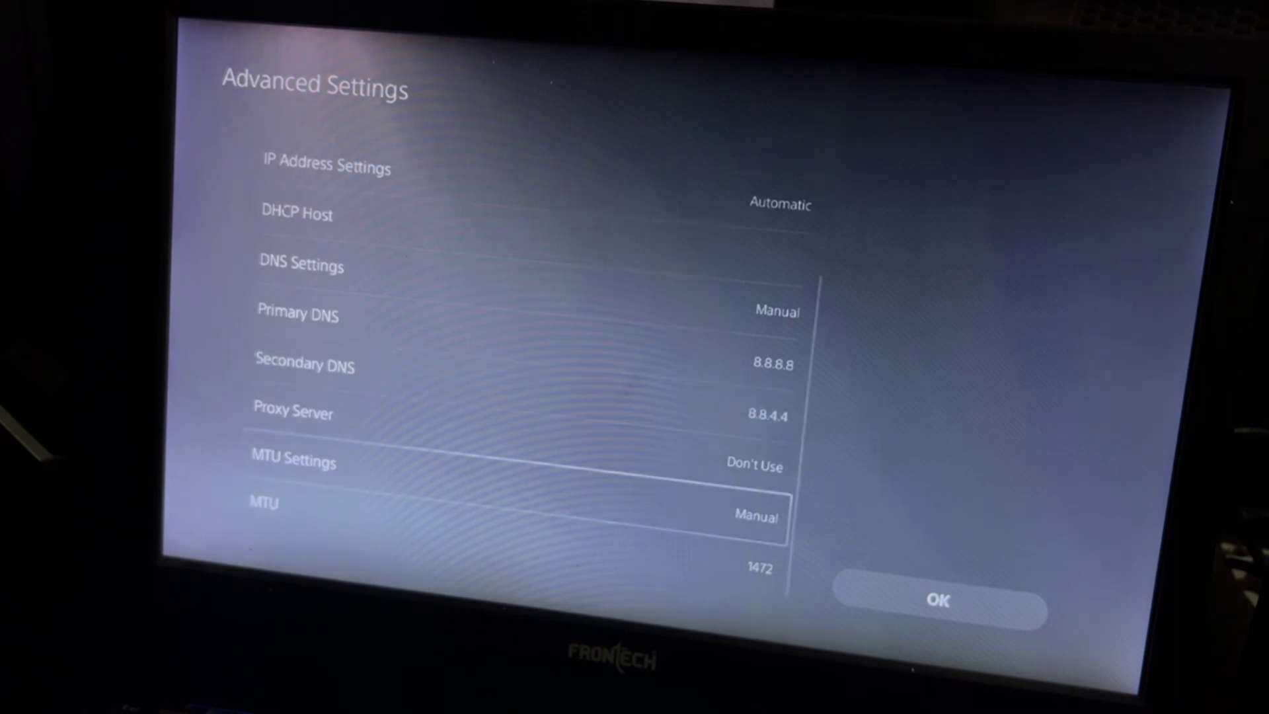
key("Return")
key("Up")
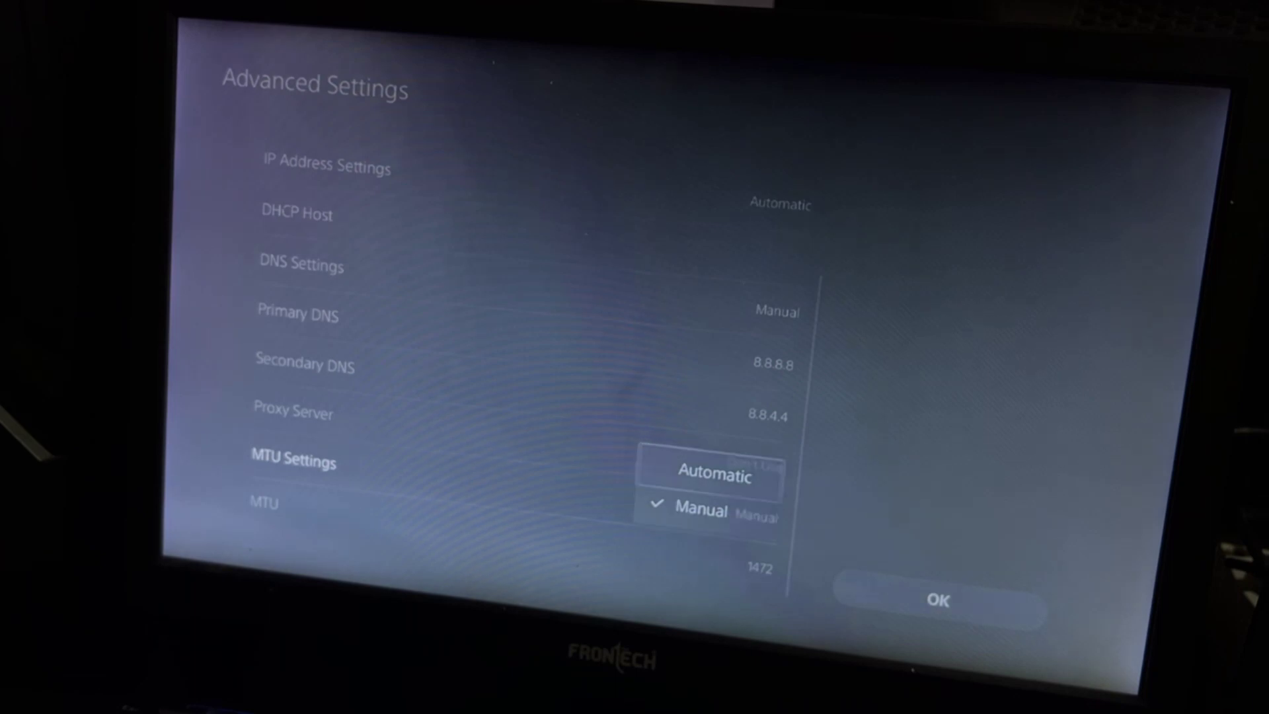
key("Return")
key("Down")
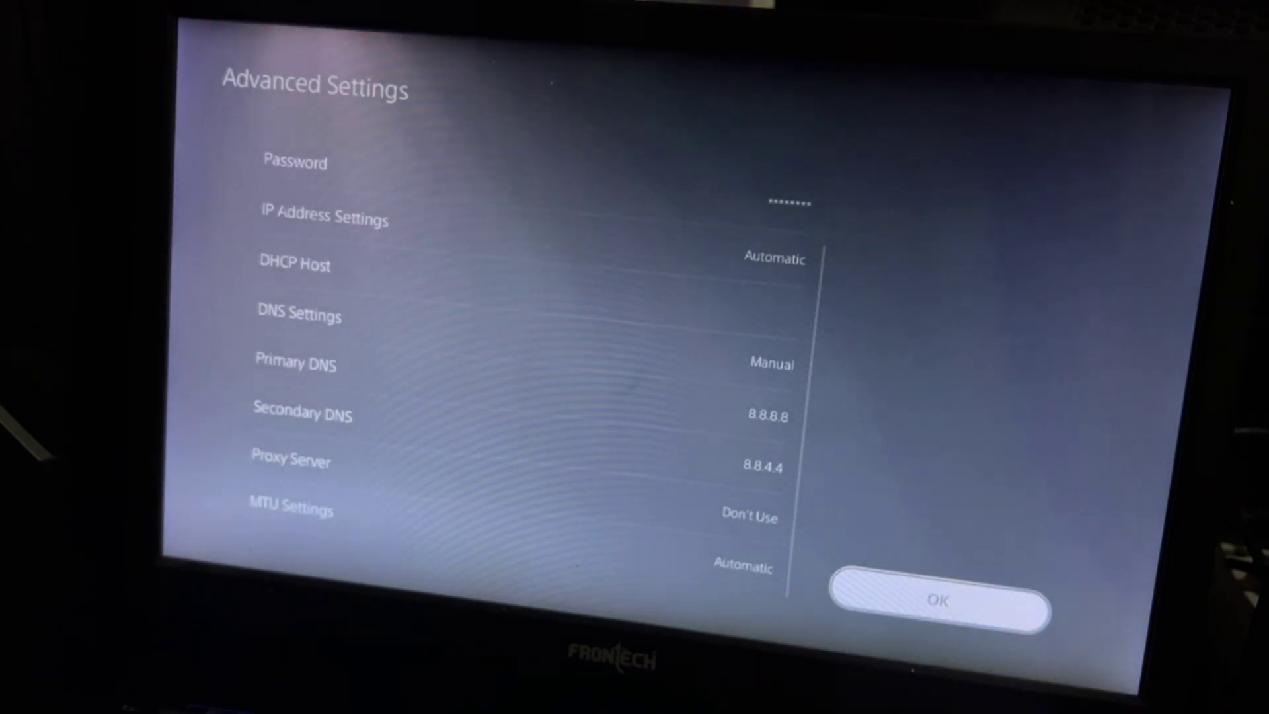
key("Up")
key("Up")
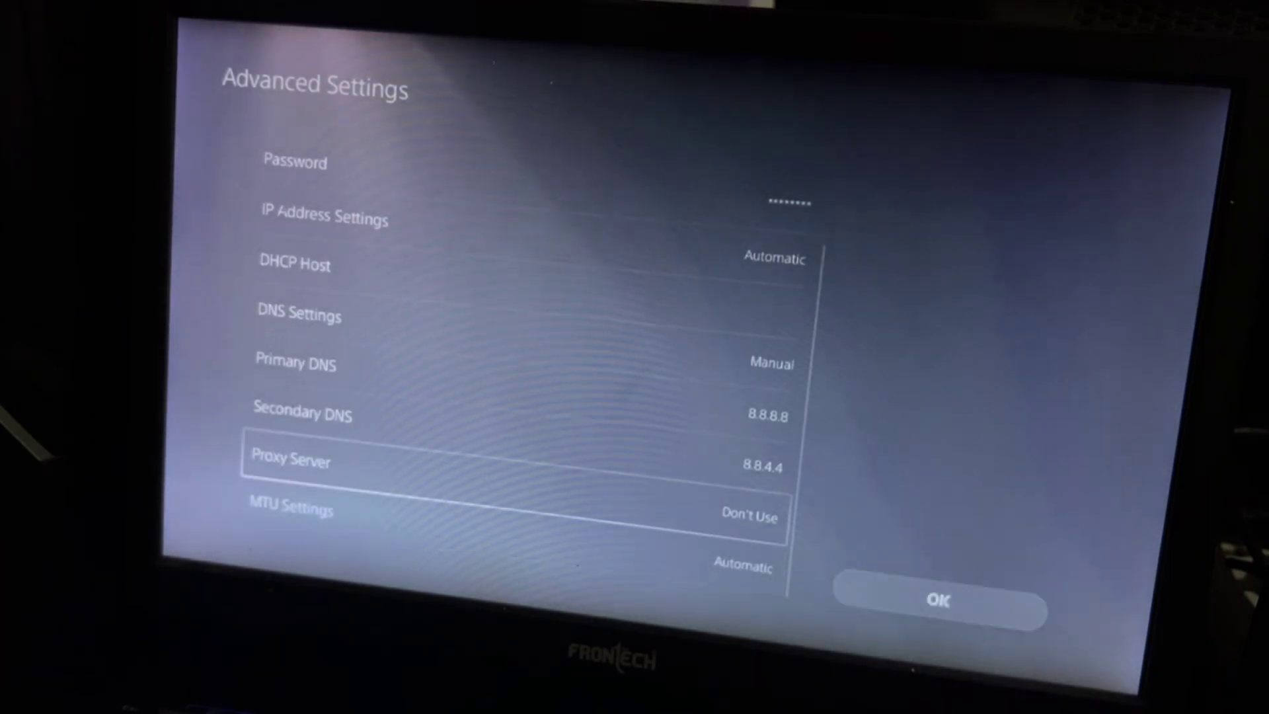
key("Up")
key("Up")
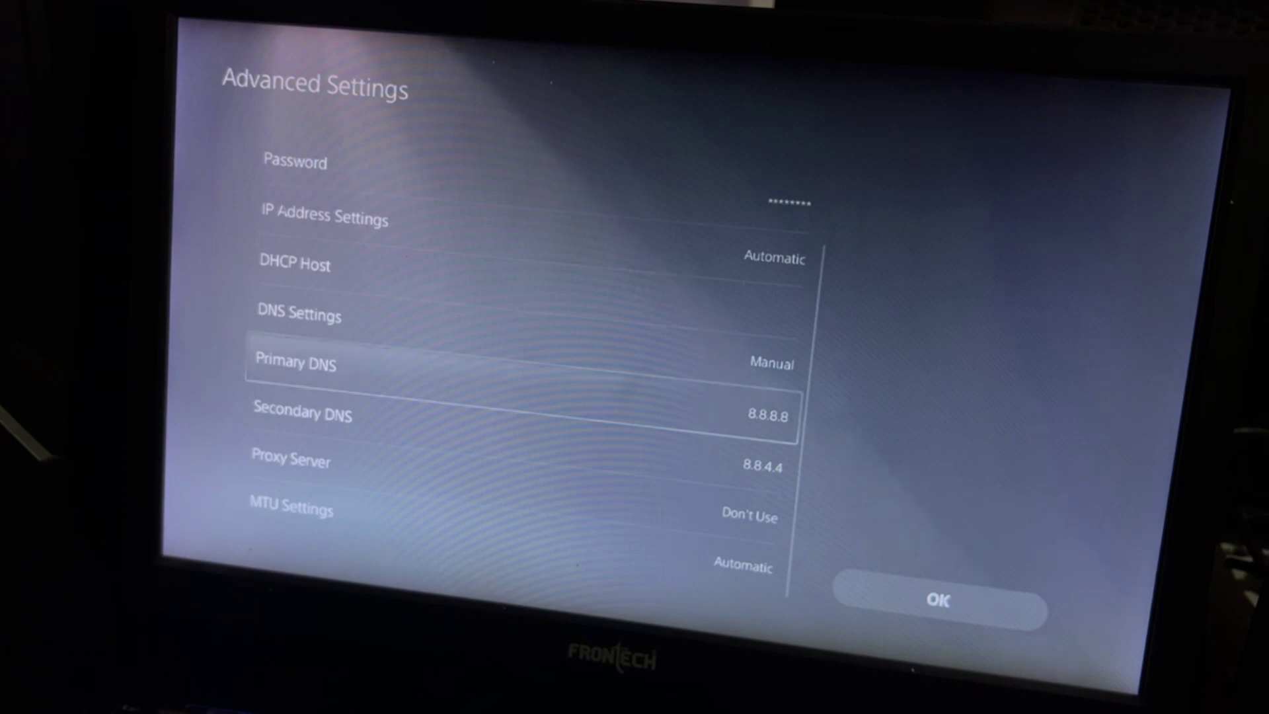
- Enter 1.1.1.1 as the primary DNS
key("Down")
key("Return")
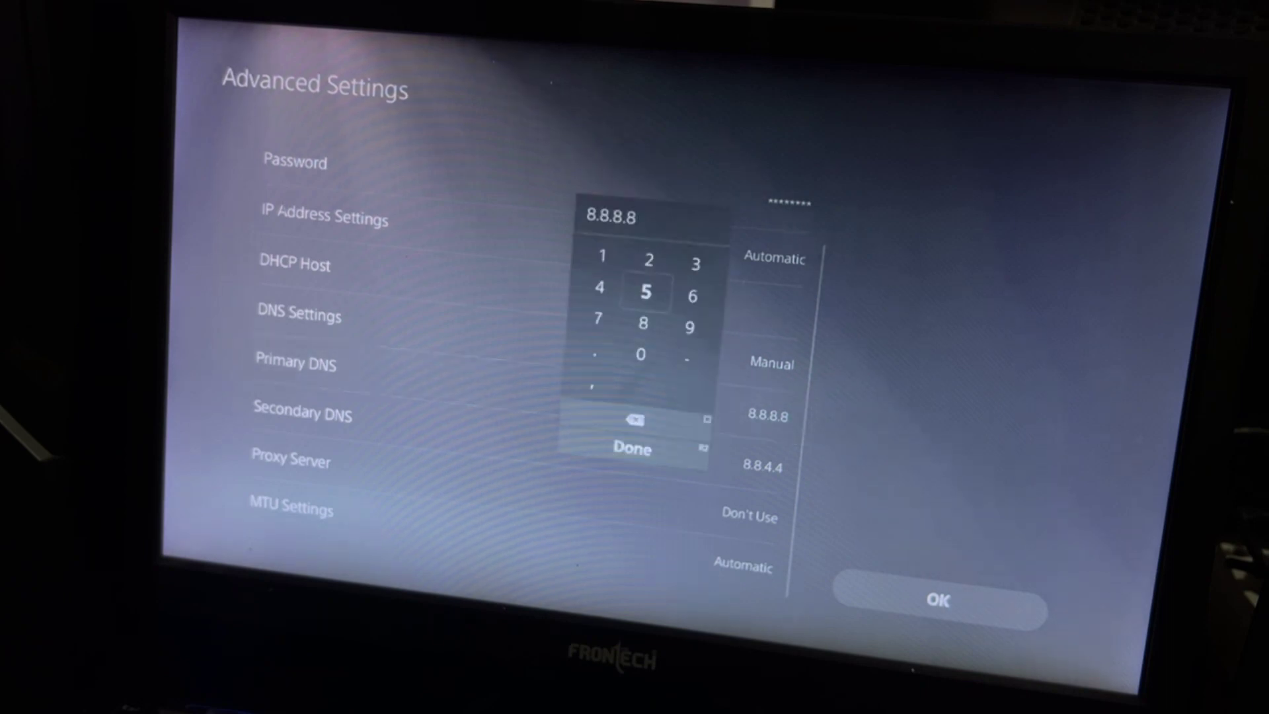
key("BackSpace")
key("BackSpace")
key("BackSpace")
type("1.1.1.1")
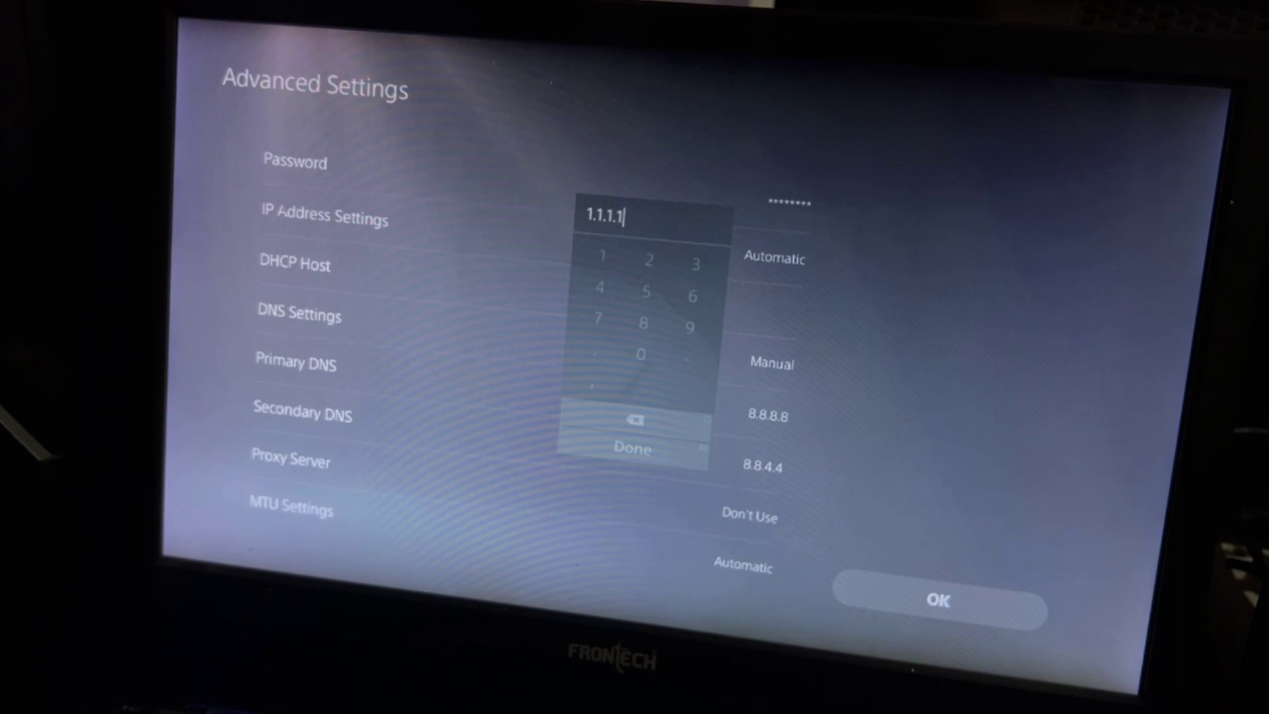
key("Return")
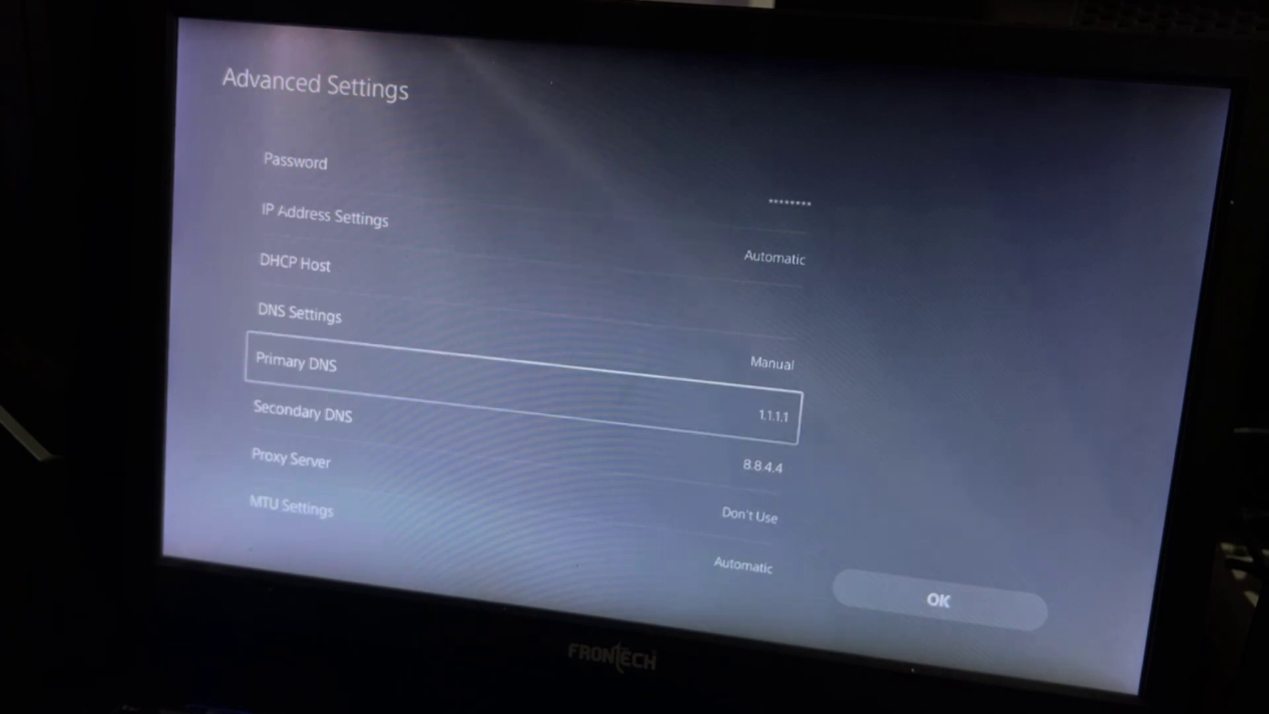
- Enter 1.0.0.1 as the secondary DNS and save the advanced settings
key("Down")
key("Return")
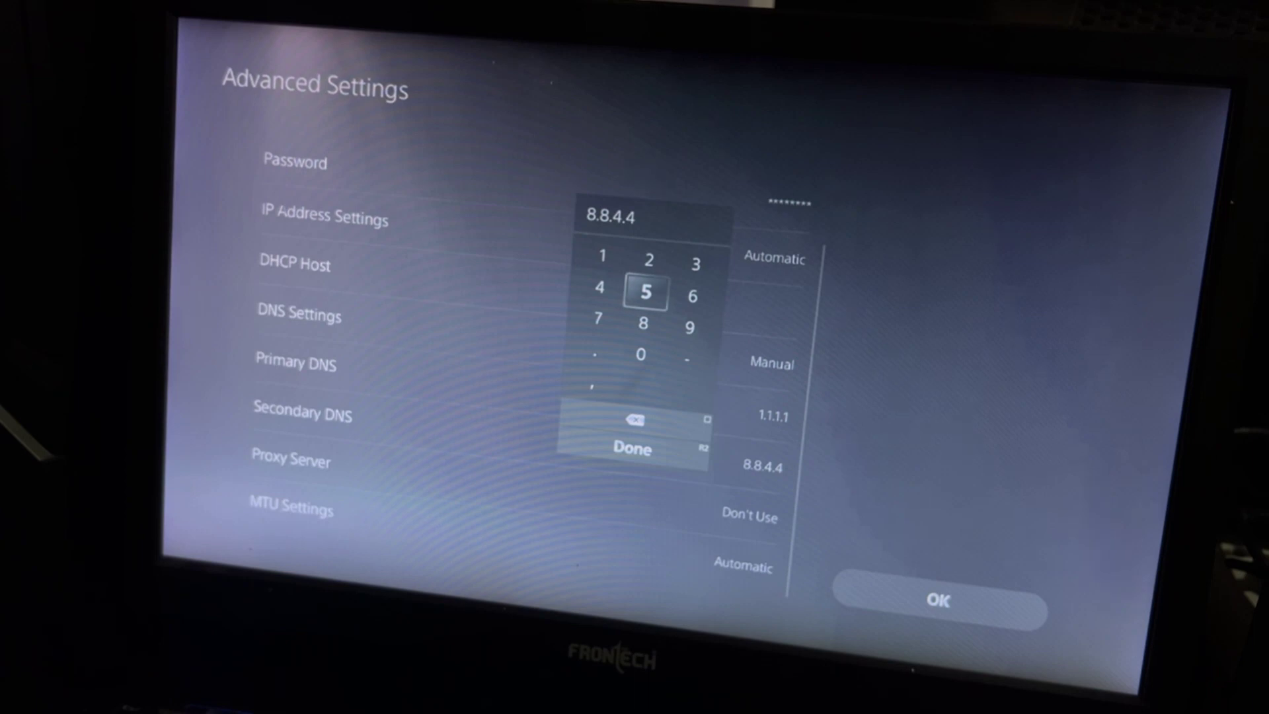
key("BackSpace")
type("1.0.0.1")
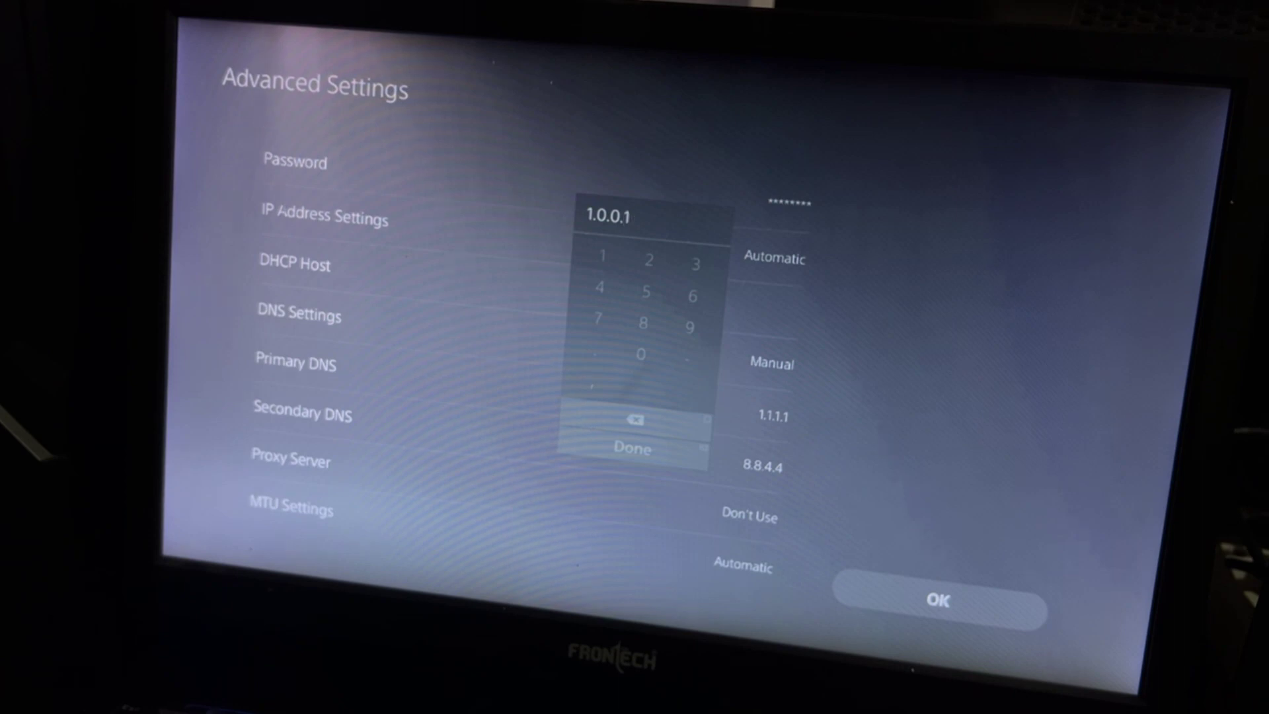
key("Return")
key("Down")
key("Down")
key("Down")
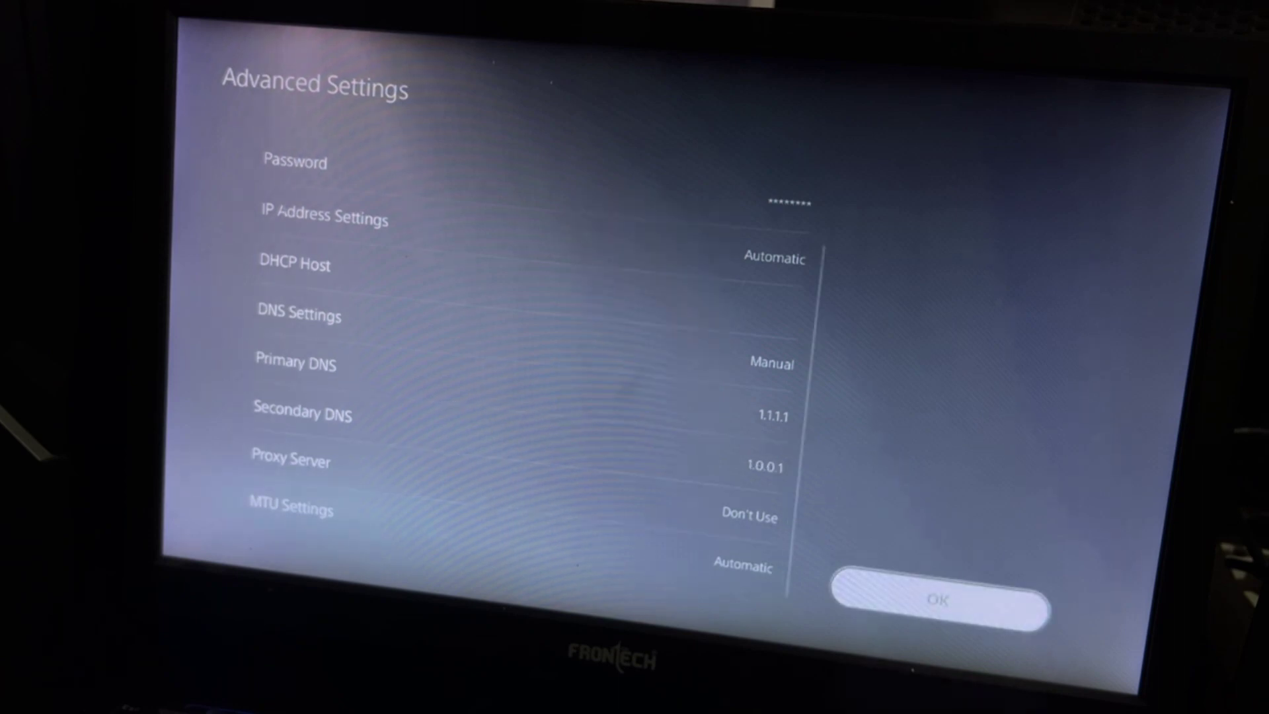
key("Return")
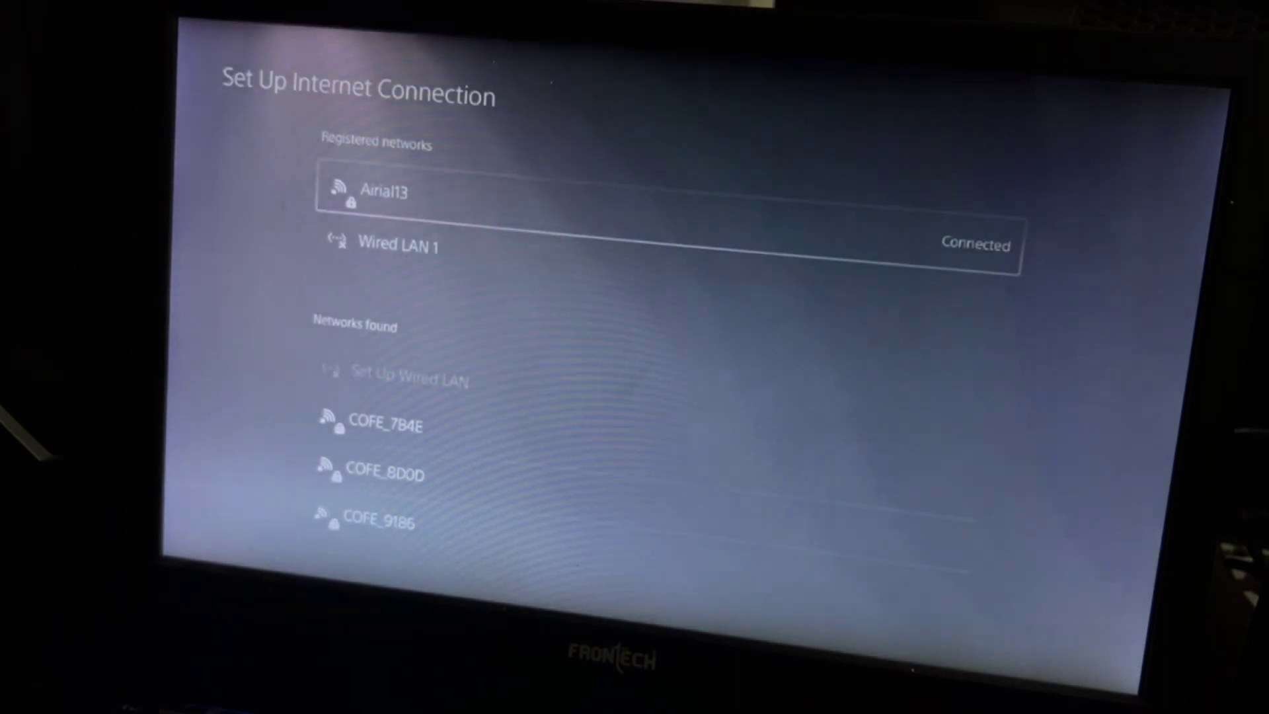
- Back out of network settings to the Games home screen
key("Escape")
key("Escape")
key("Escape")
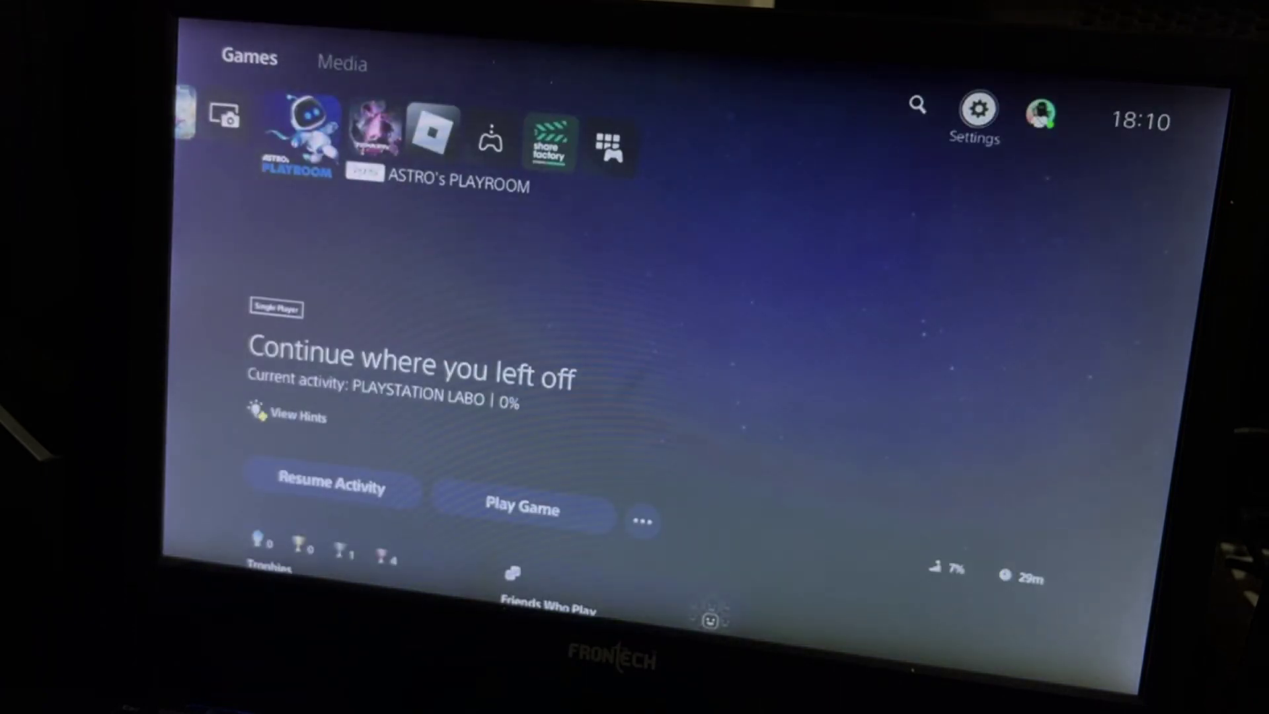
- Open the Power menu from Control Center and highlight Restart PS5
key("Home")
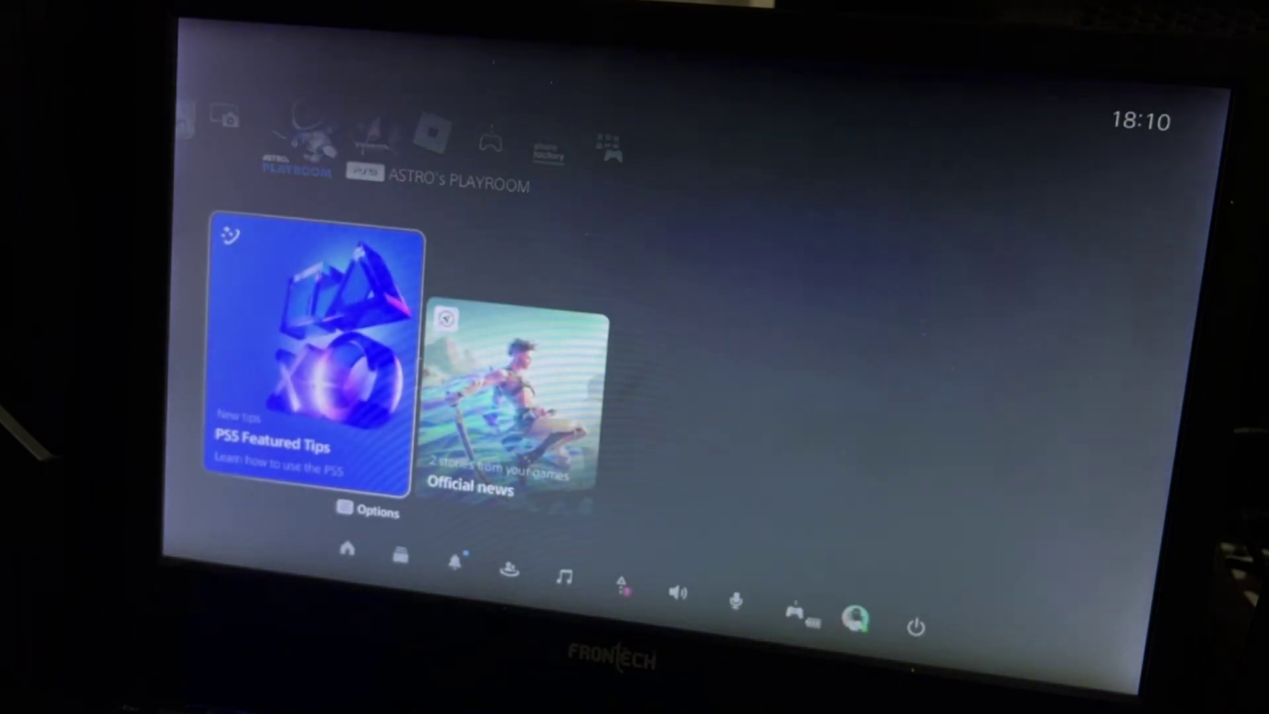
key("Down")
key("Right")
key("Right")
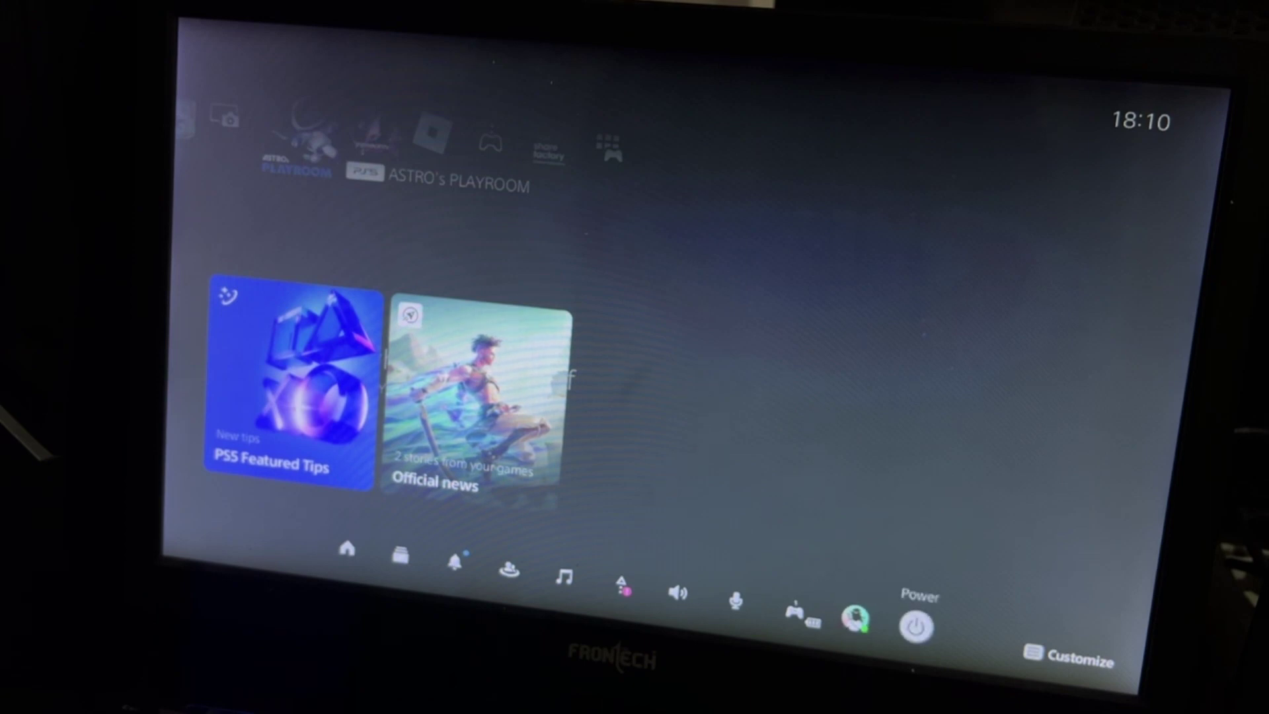
key("Return")
key("Down")
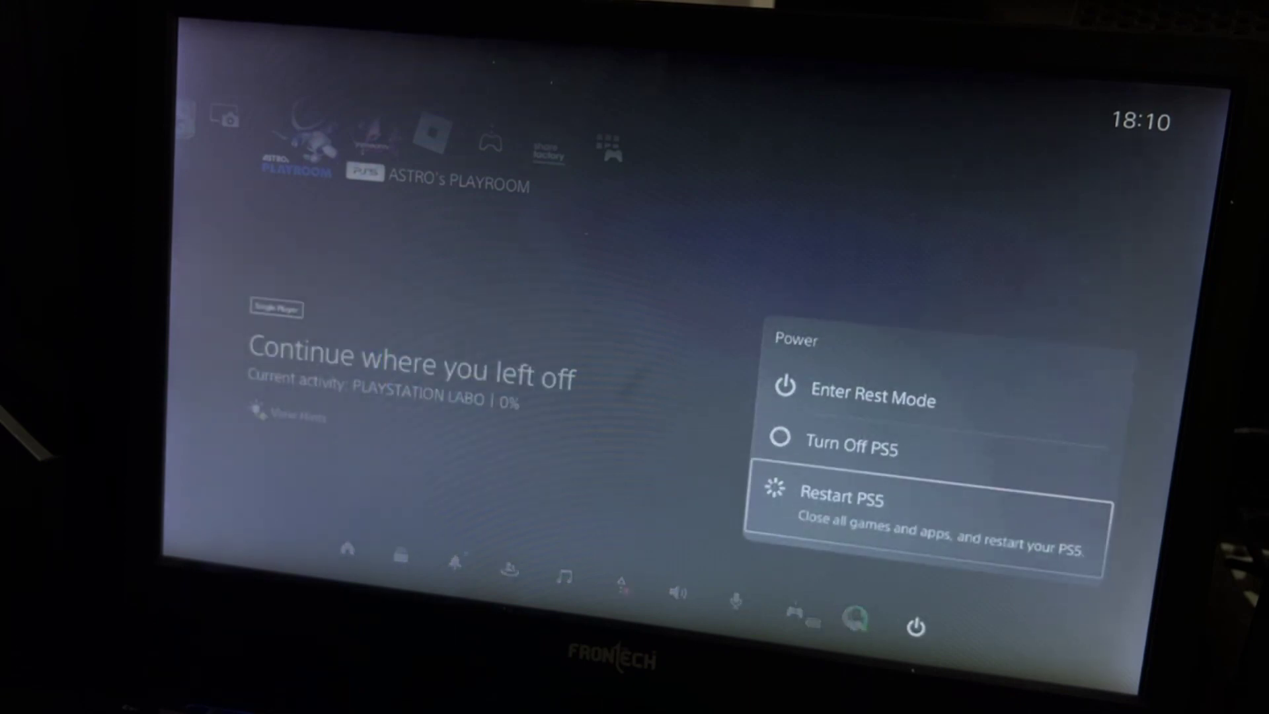